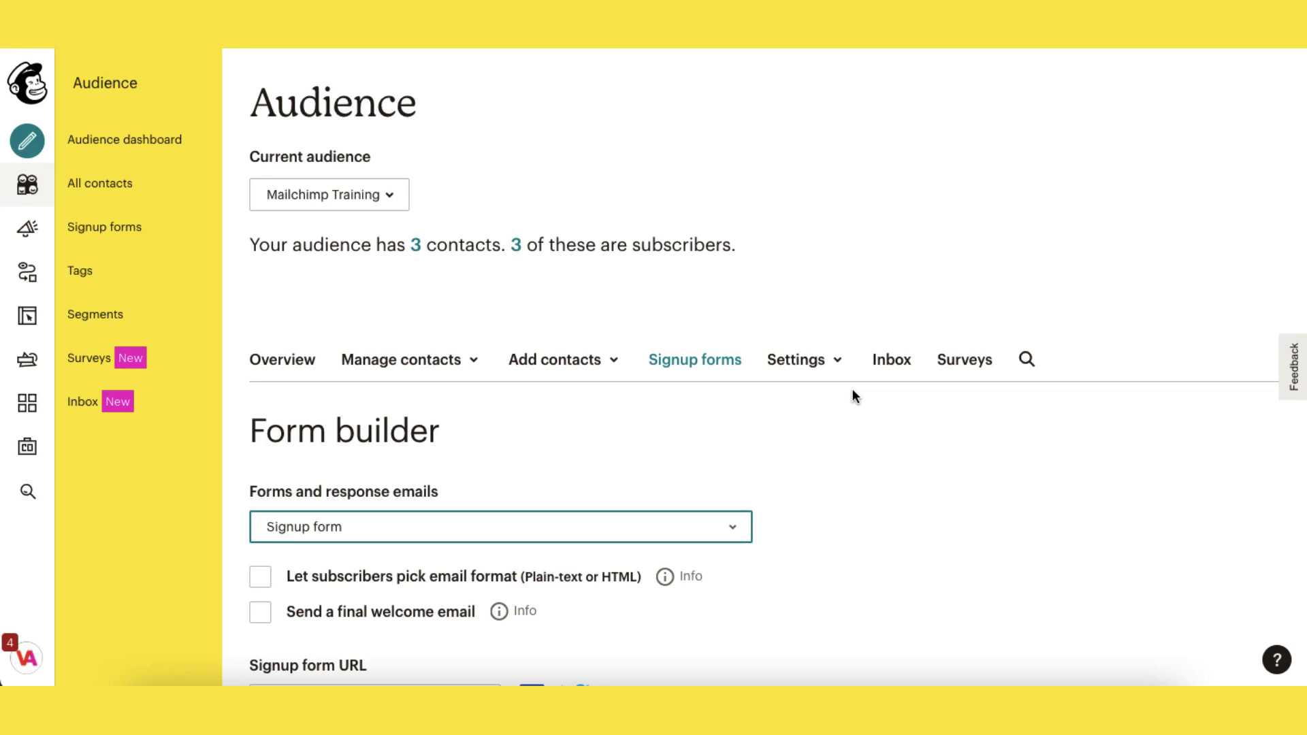
On the Signup forms page, open the Forms and response emails dropdown
scroll(852, 395, "down", 1)
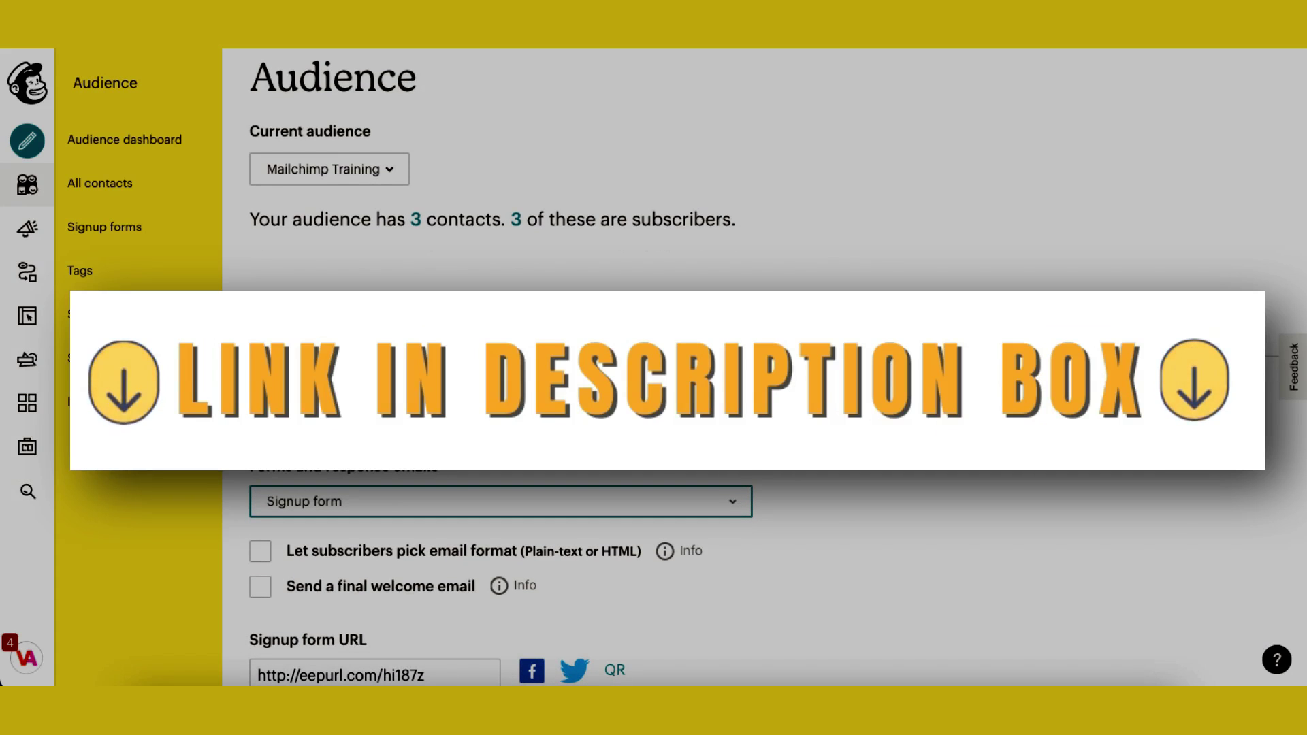
scroll(746, 446, "up", 1)
scroll(746, 446, "down", 2)
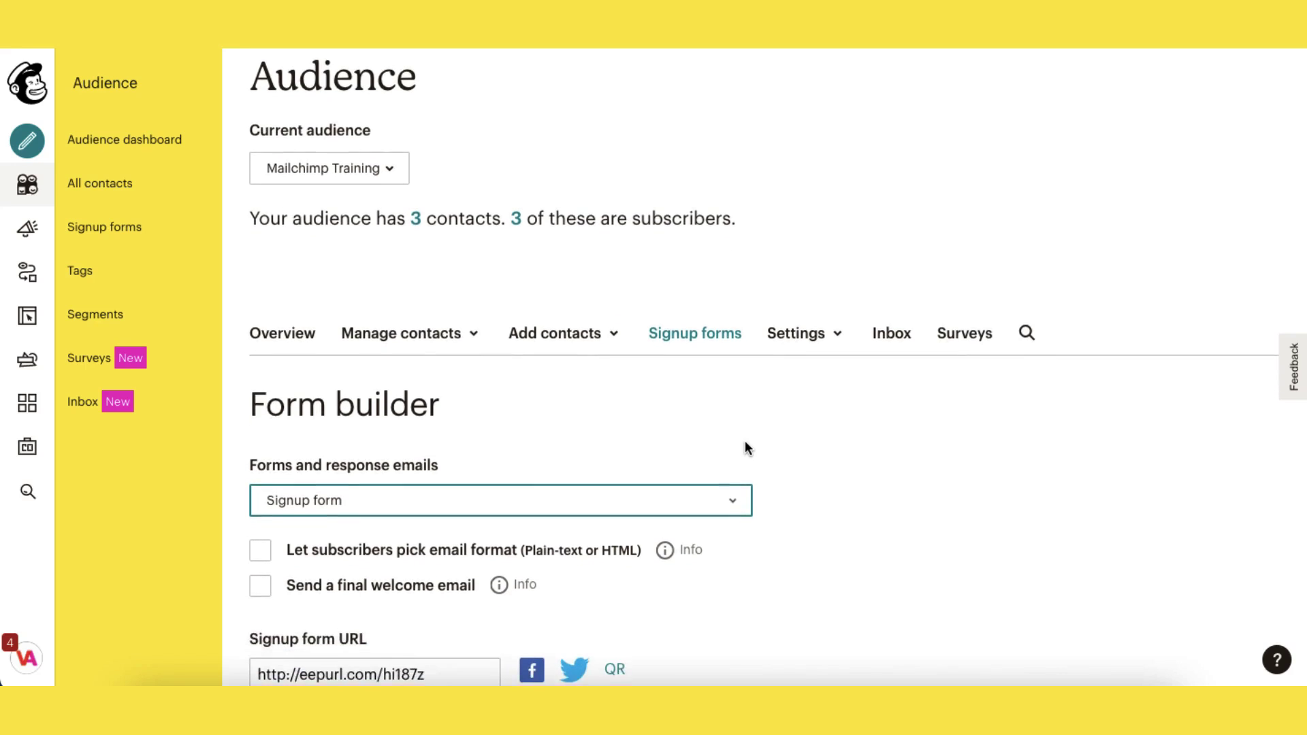
left_click(733, 487)
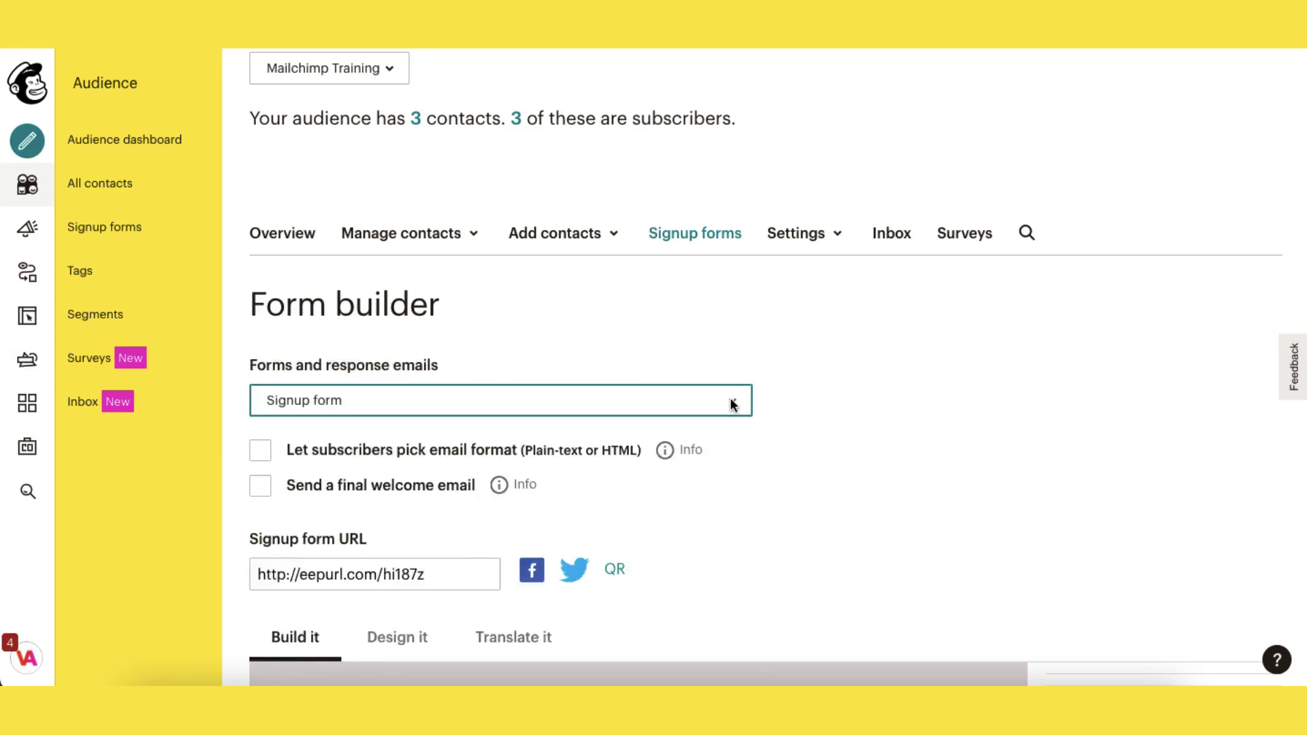
left_click(732, 401)
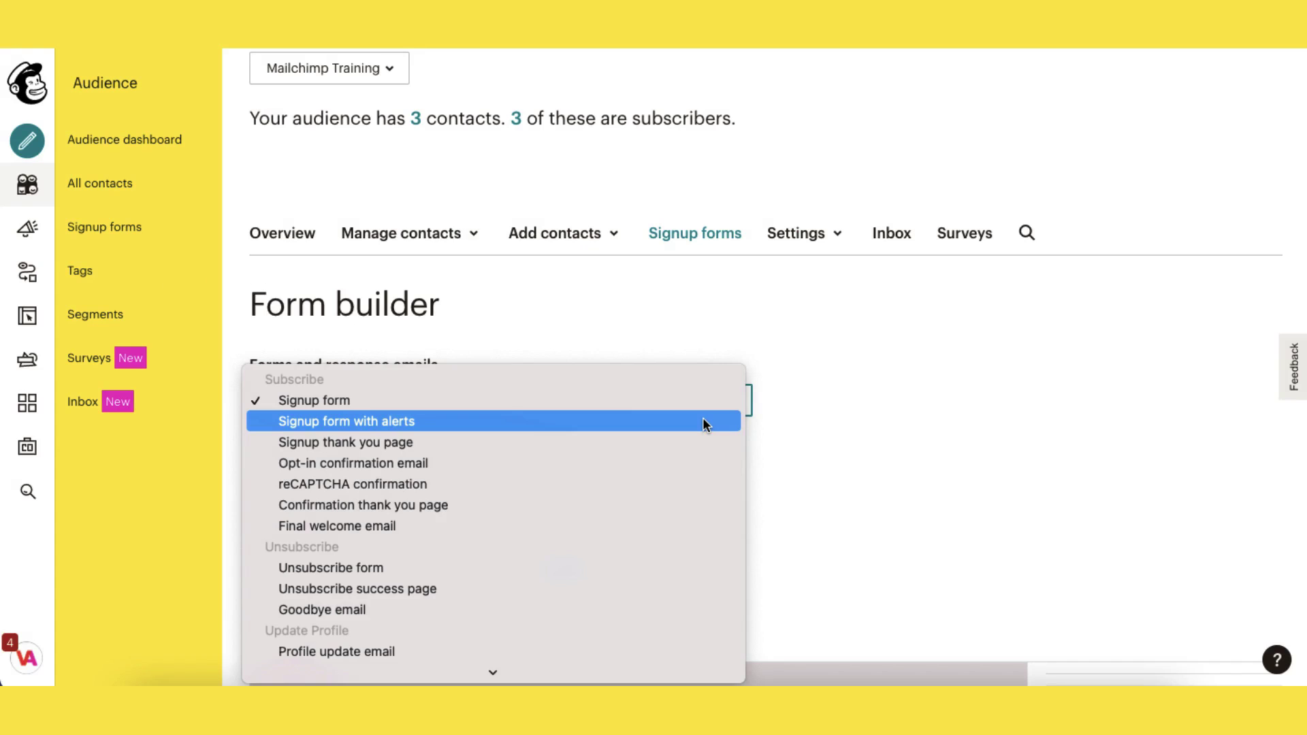
Switch to the Signup form with alerts and select its Email Address field
left_click(705, 422)
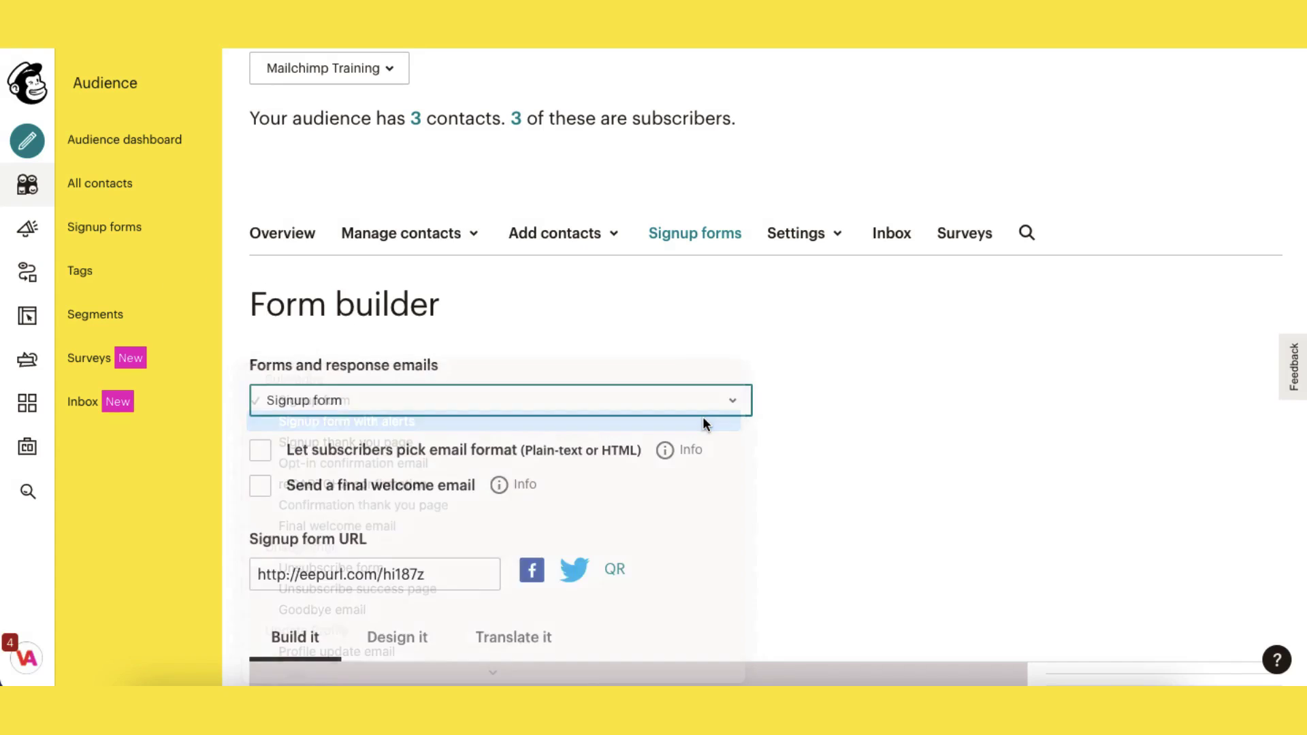
scroll(825, 407, "down", 7)
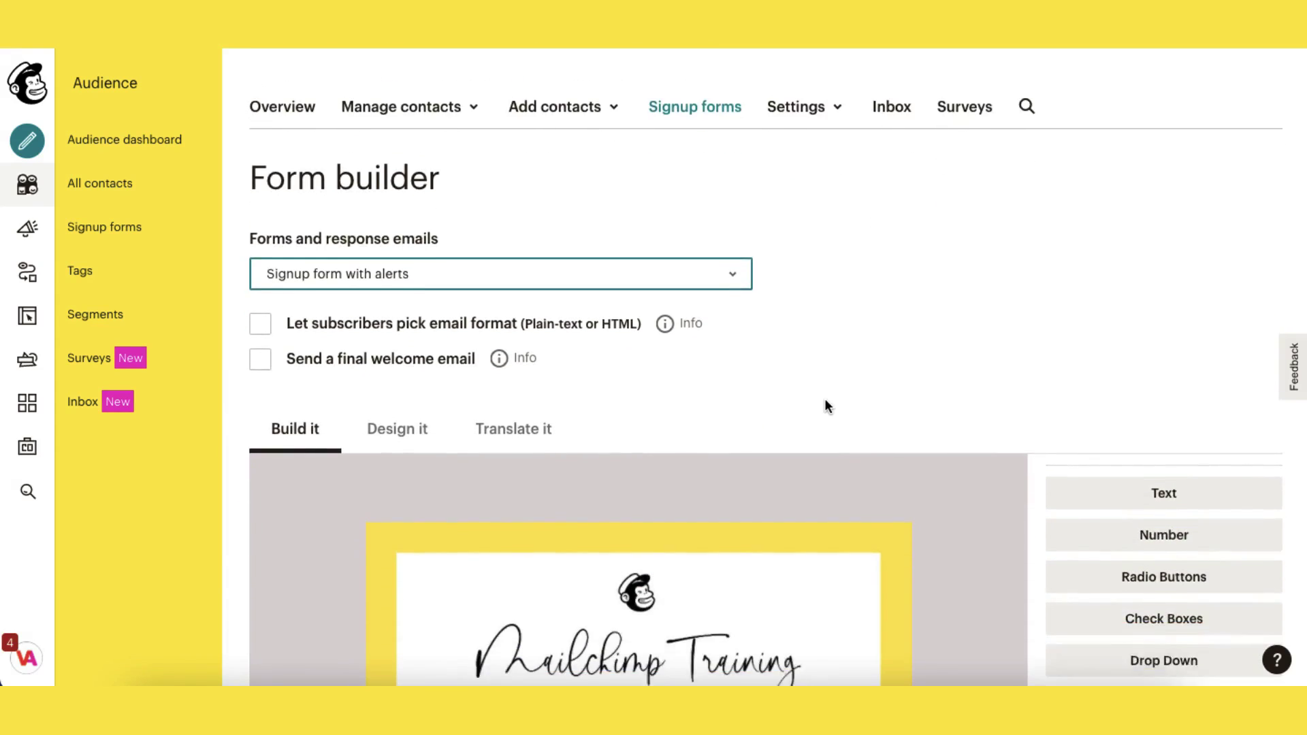
scroll(825, 402, "down", 4)
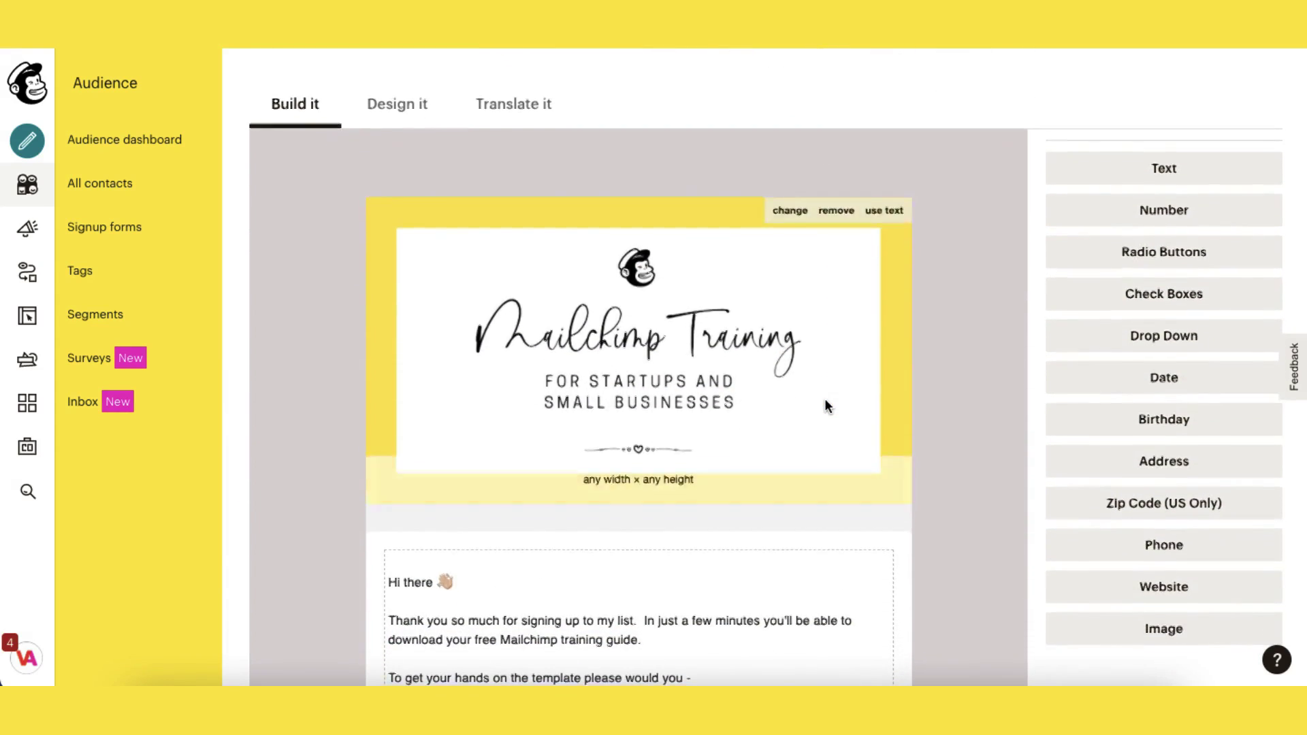
scroll(827, 407, "down", 9)
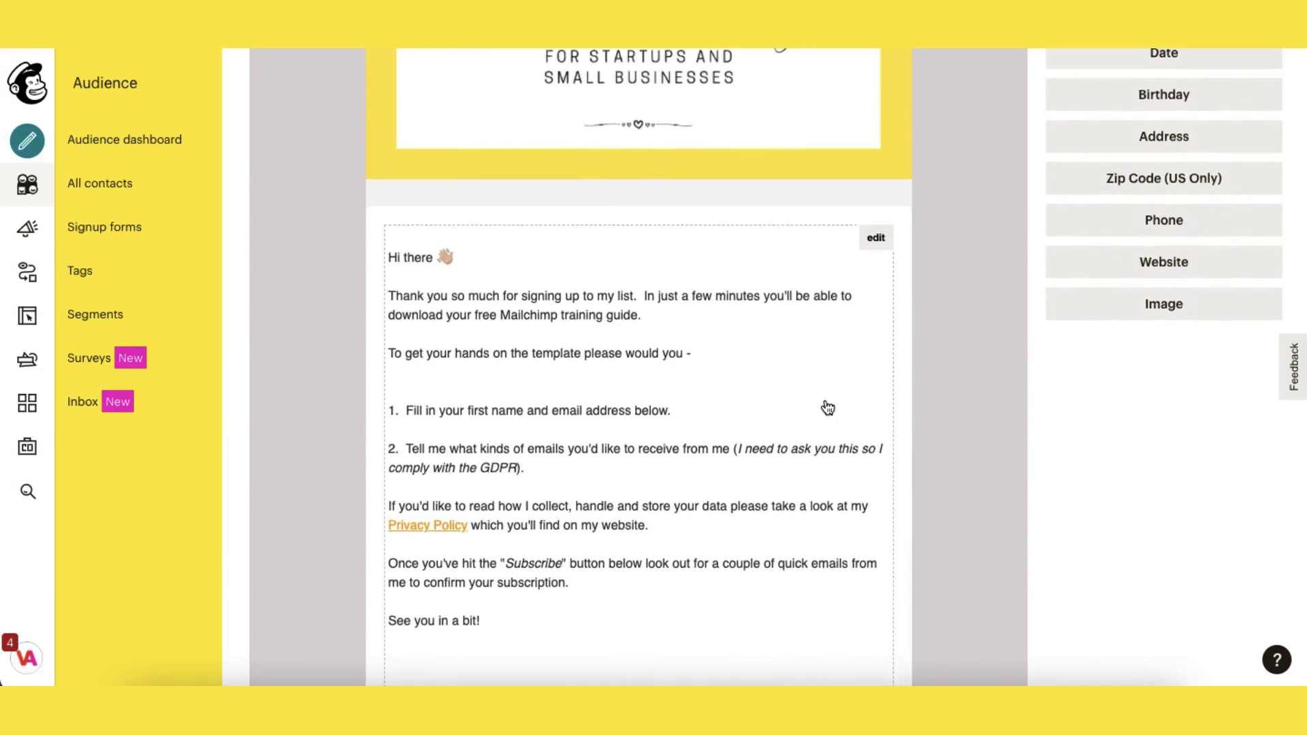
scroll(828, 407, "down", 1)
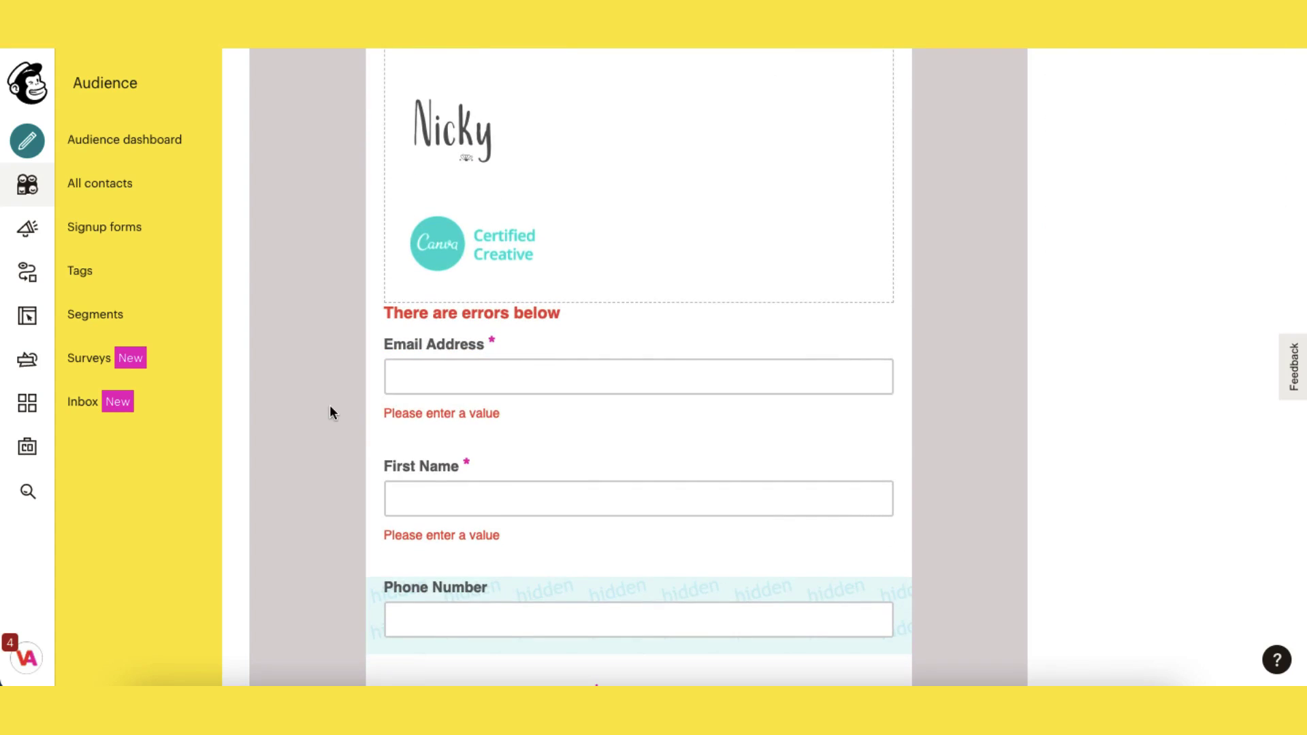
left_click(395, 383)
Review the 'Please enter a value' errors in the preview, then reopen the forms dropdown
scroll(428, 378, "down", 2)
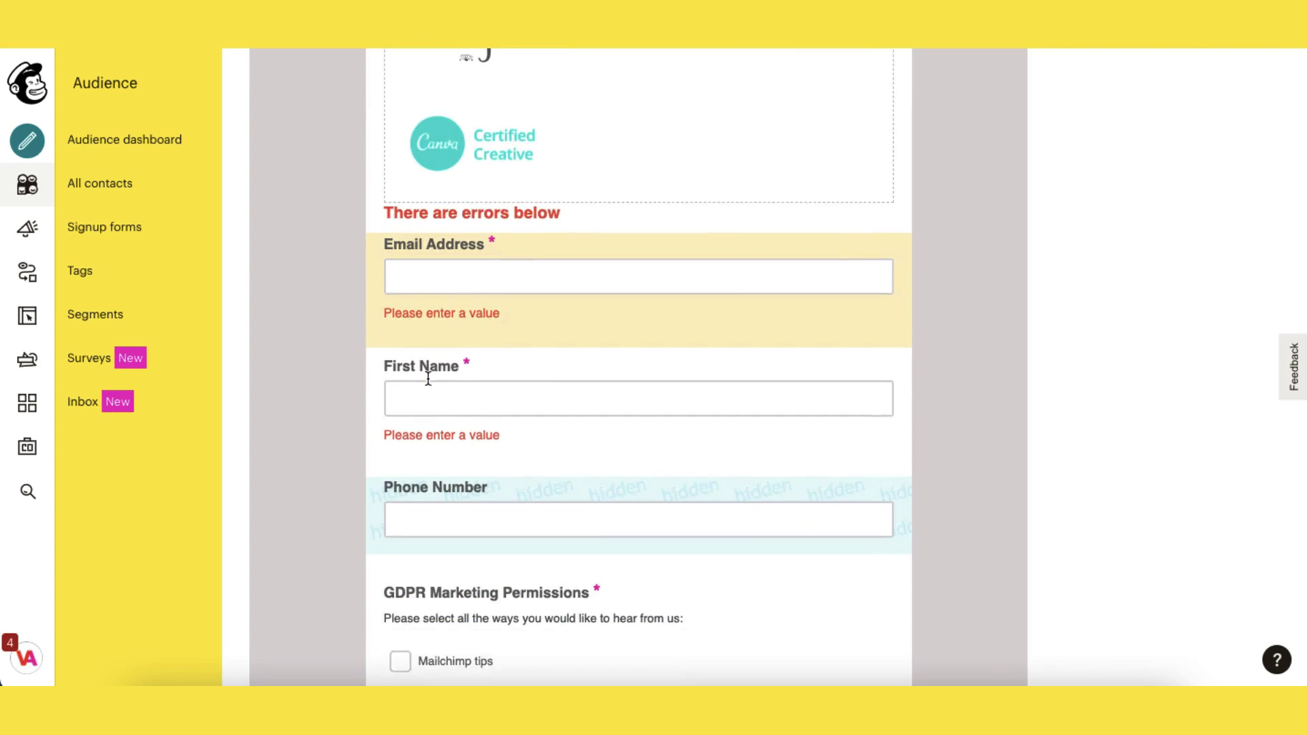
scroll(324, 441, "down", 5)
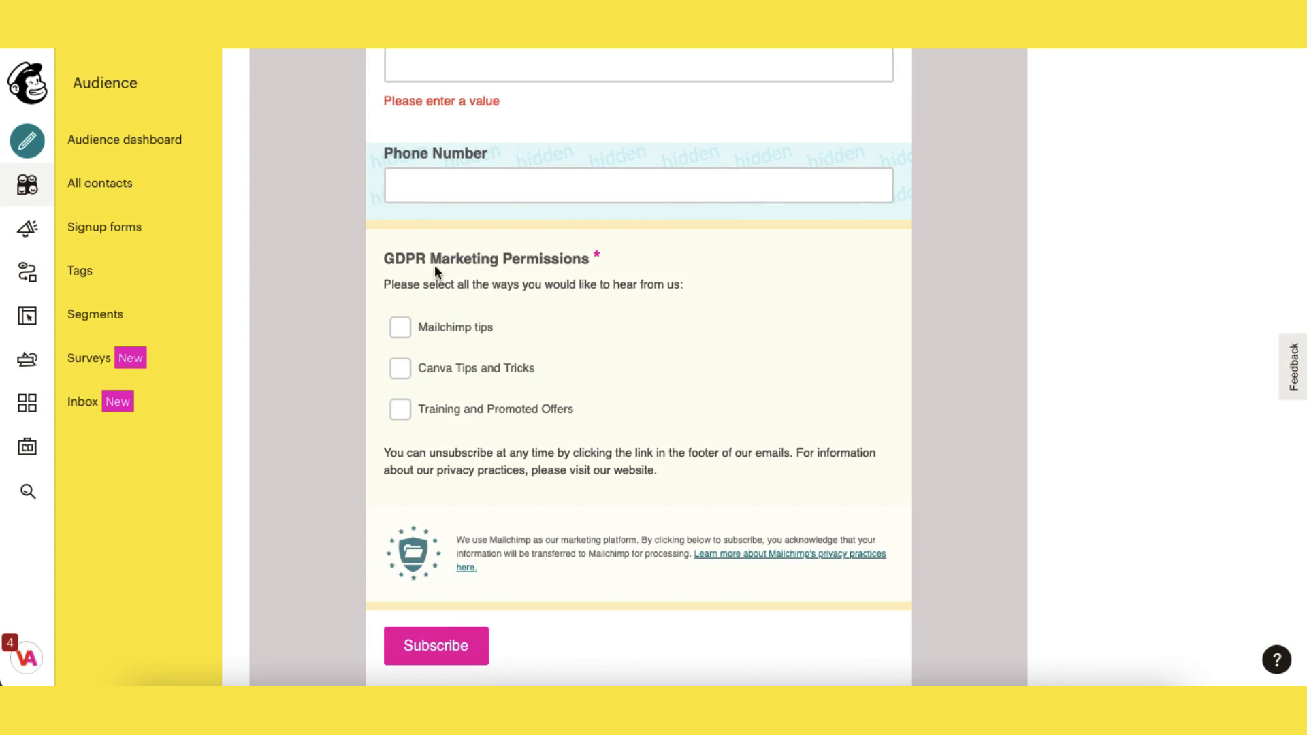
scroll(354, 315, "up", 3)
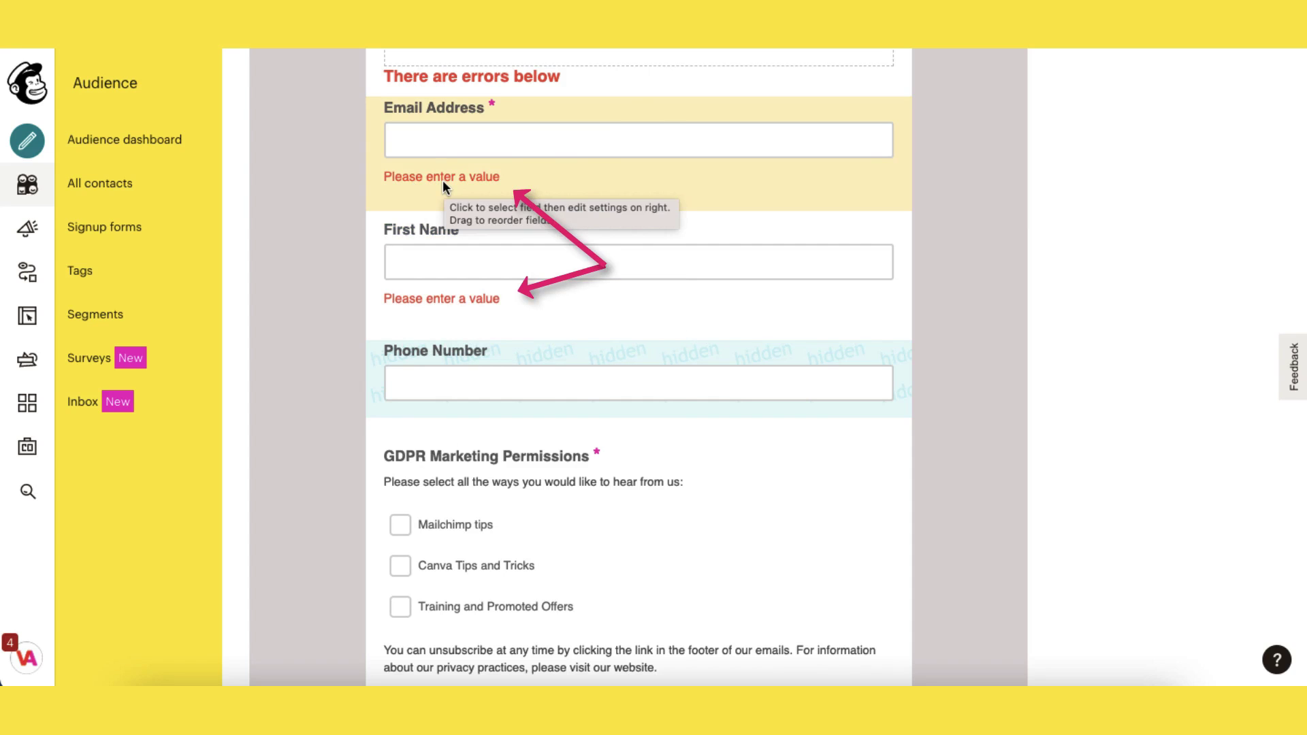
scroll(442, 180, "up", 10)
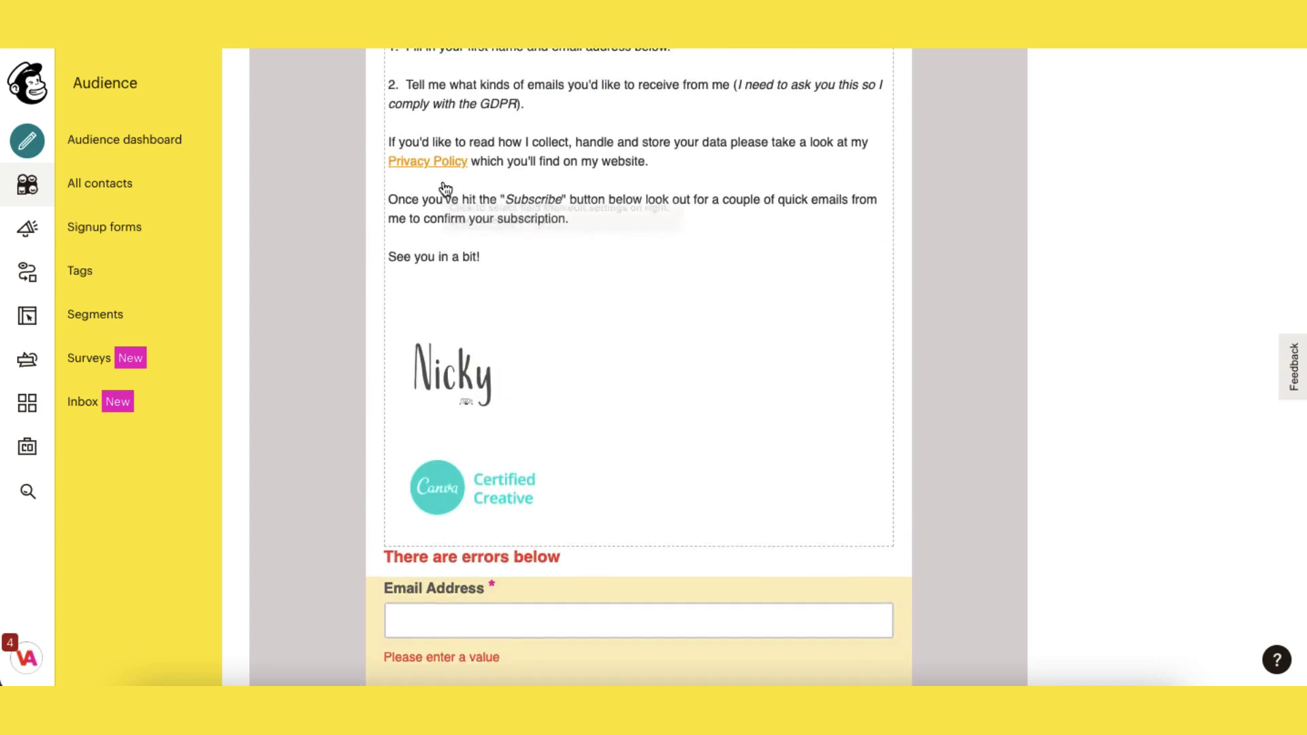
scroll(445, 189, "up", 8)
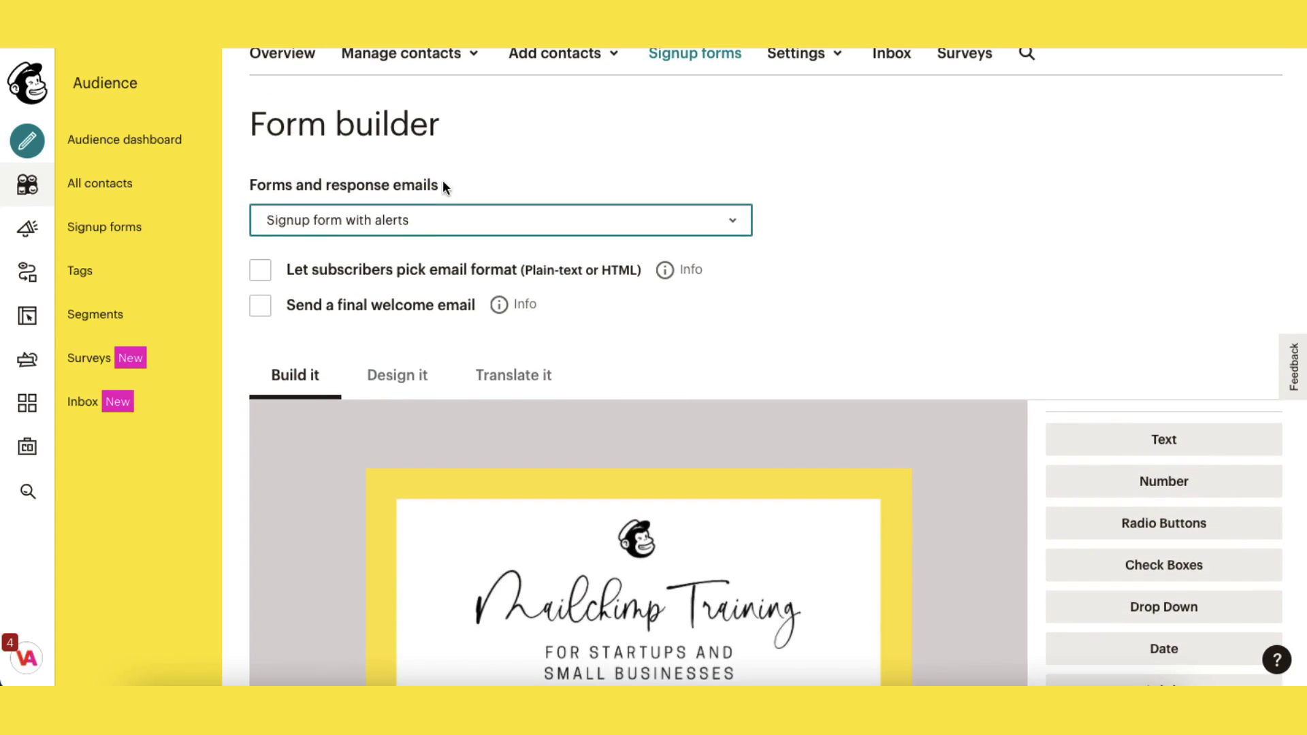
left_click(418, 222)
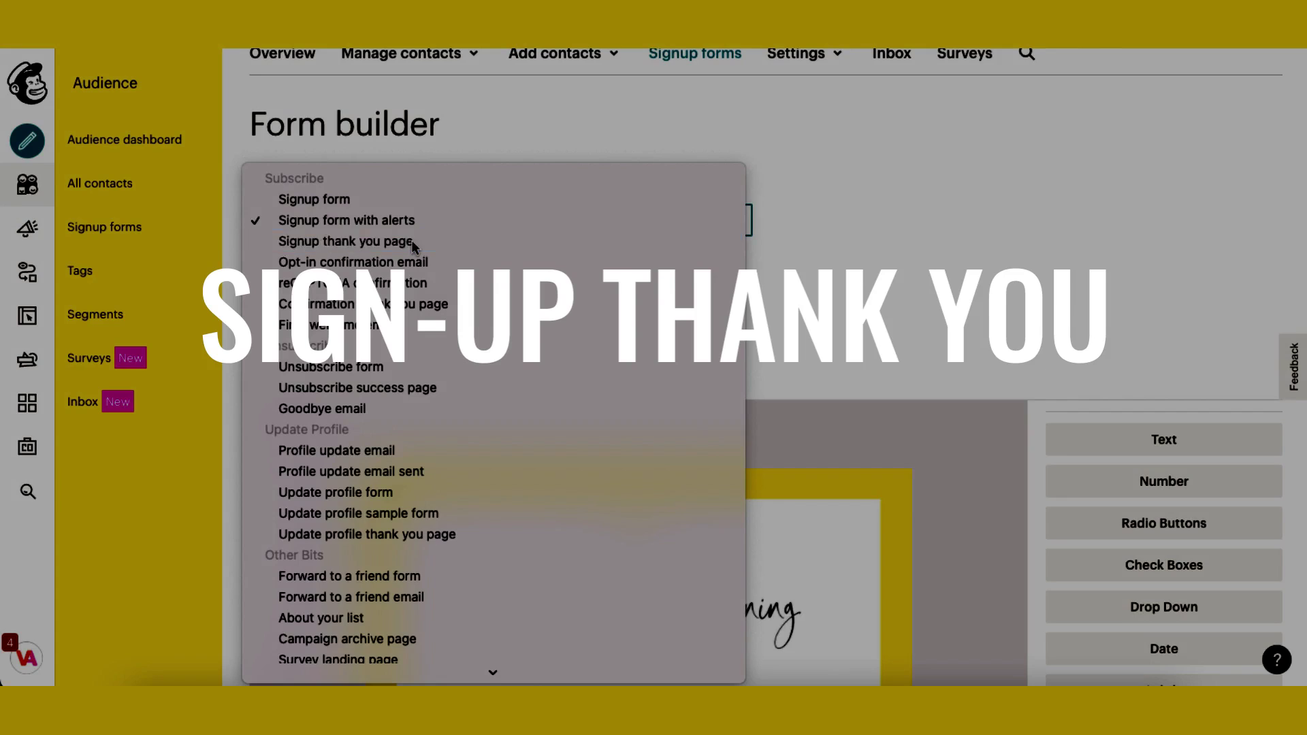
Switch to the Signup thank you page and edit its 'Almost finished' heading
left_click(413, 243)
scroll(900, 360, "down", 4)
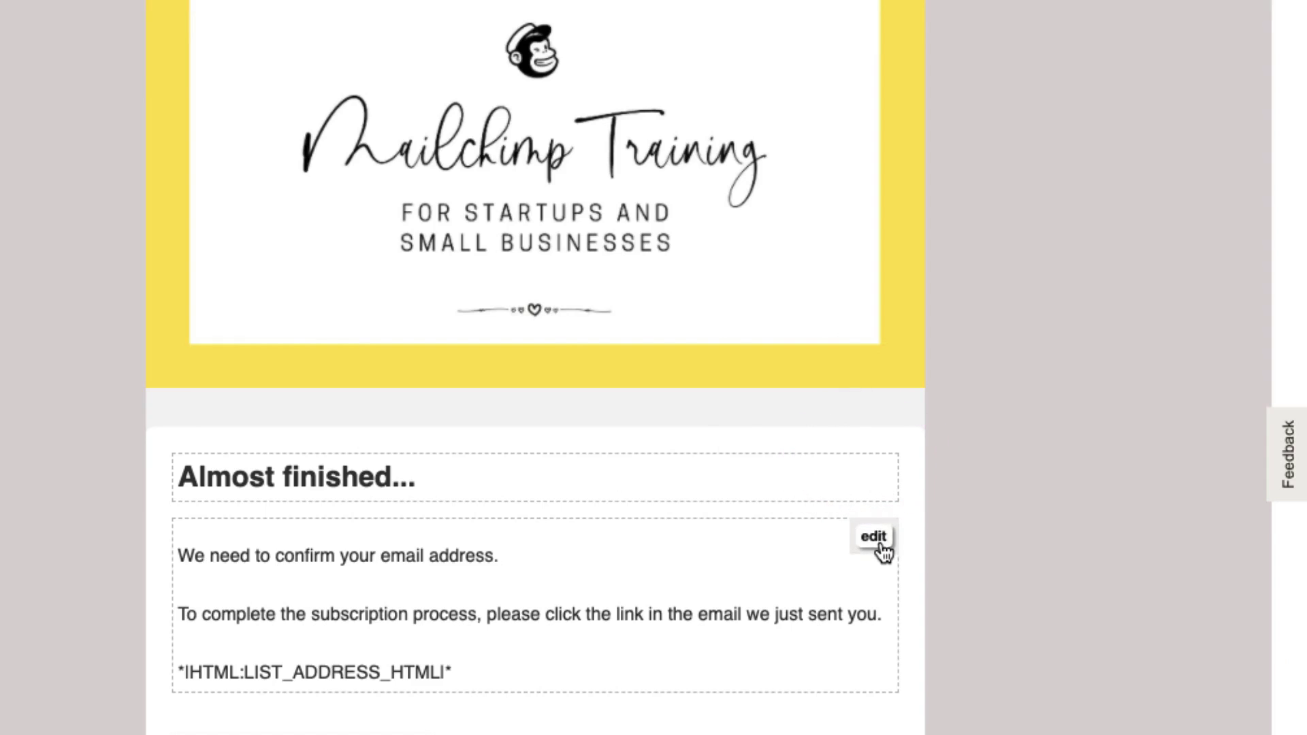
left_click(872, 477)
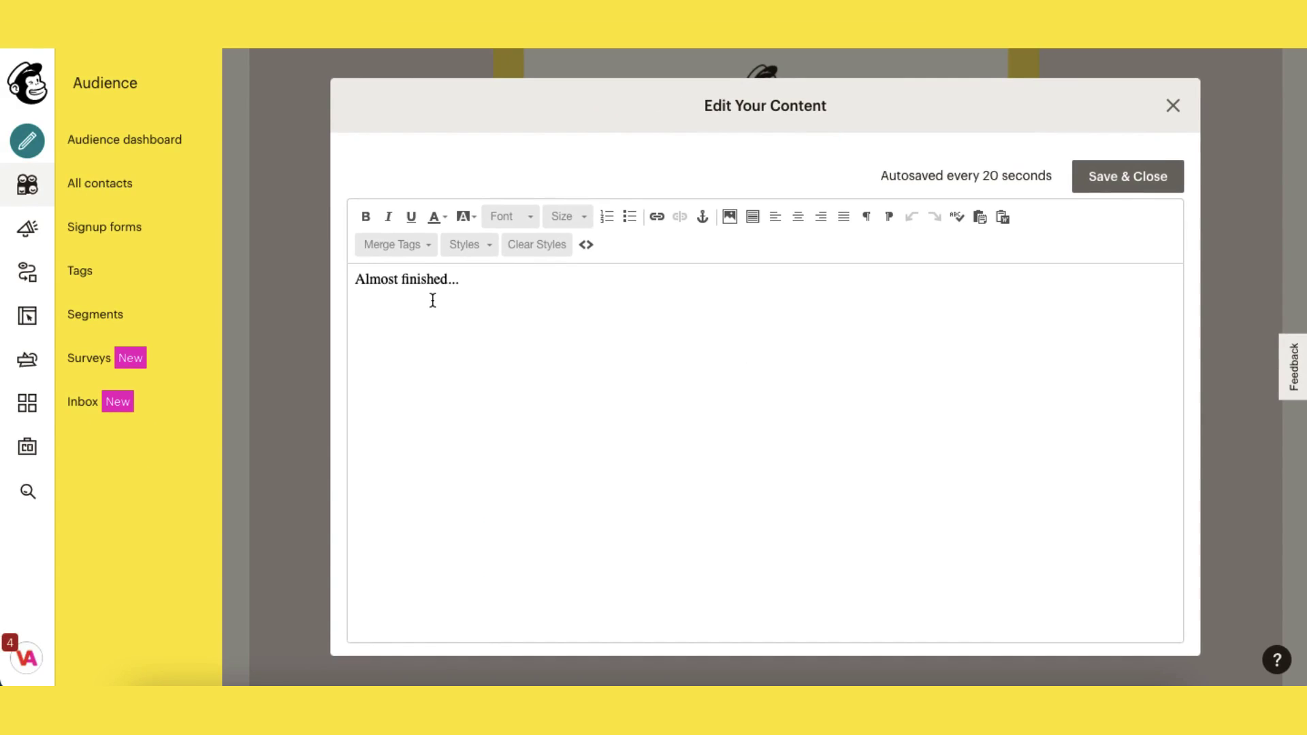
Replace the heading's ellipsis with the First Name merge tag and save
left_click(476, 282)
left_click(488, 278)
key("BackSpace")
key("BackSpace")
key("BackSpace")
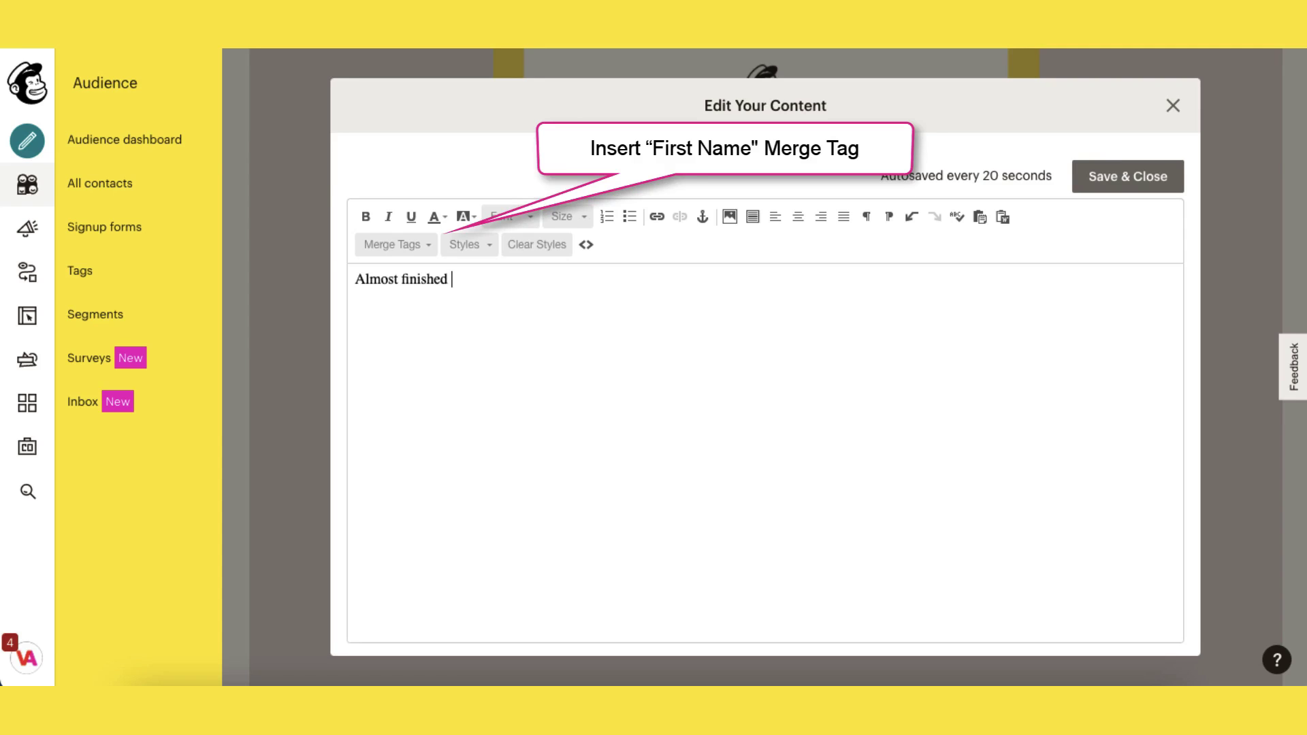
left_click(381, 243)
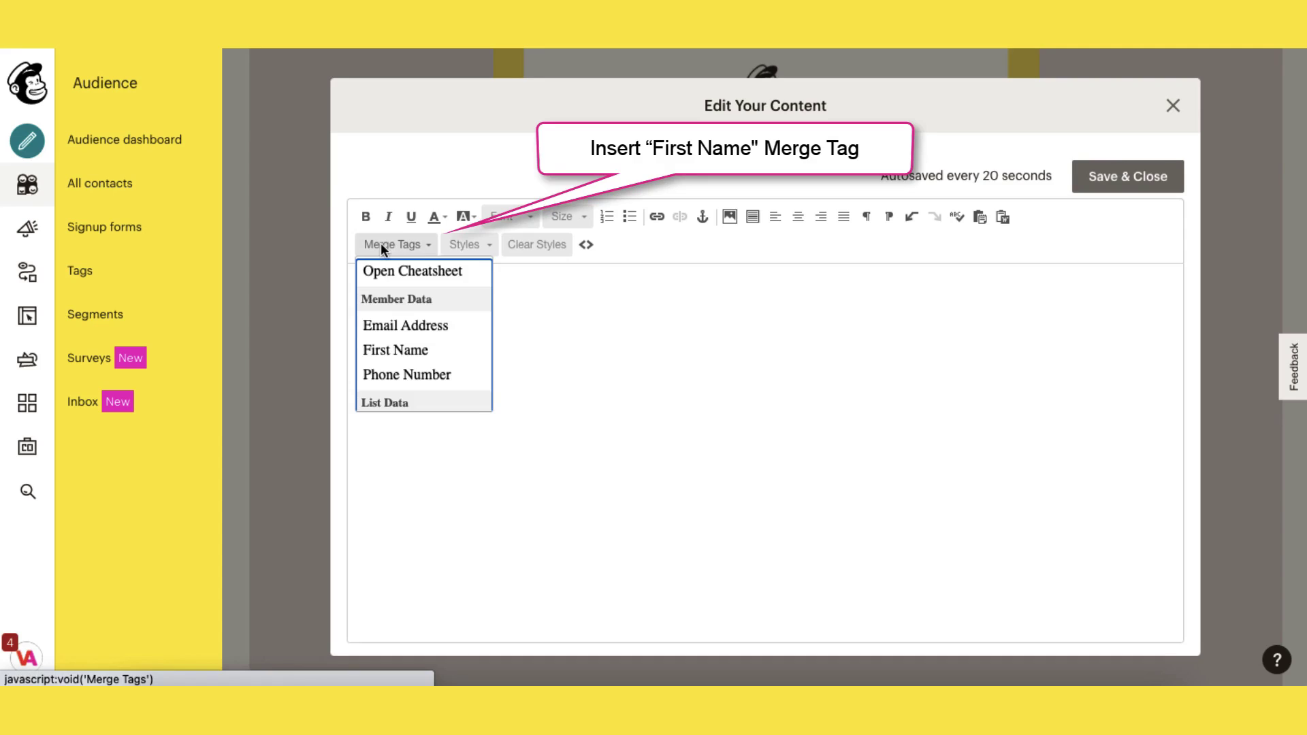
left_click(383, 350)
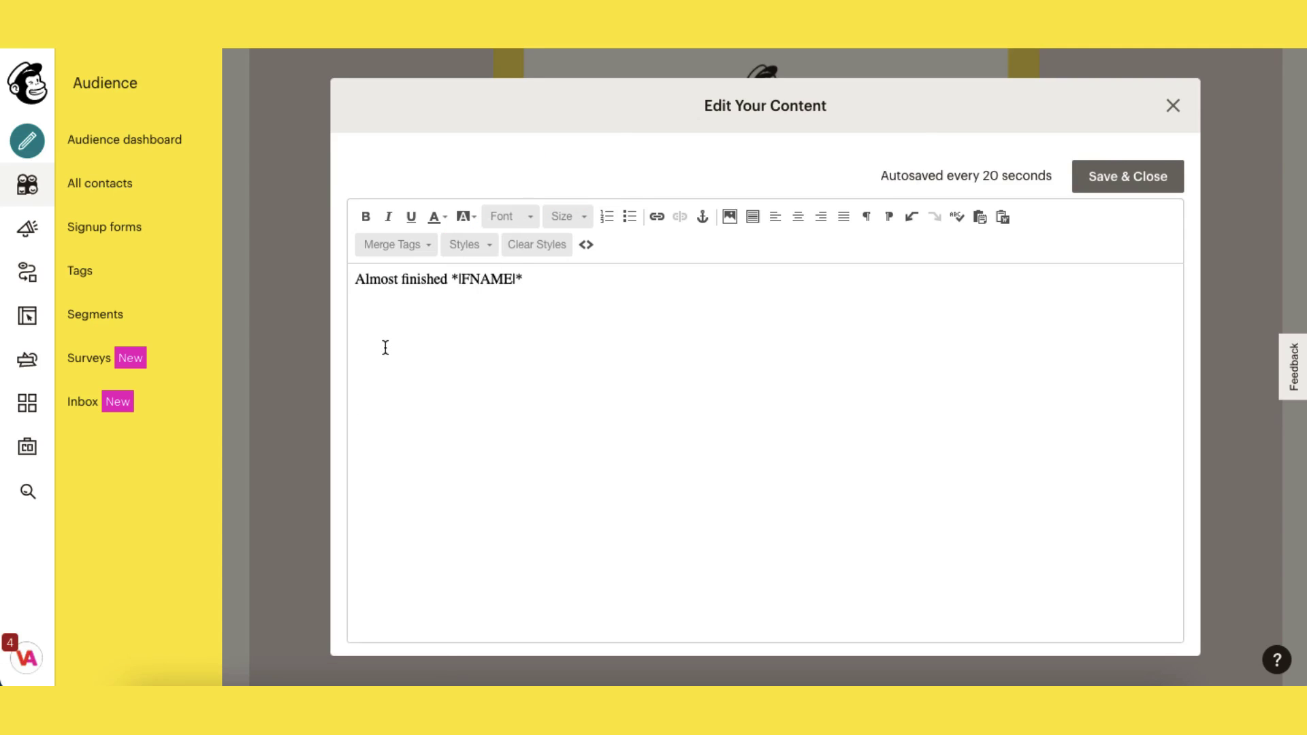
left_click(1115, 179)
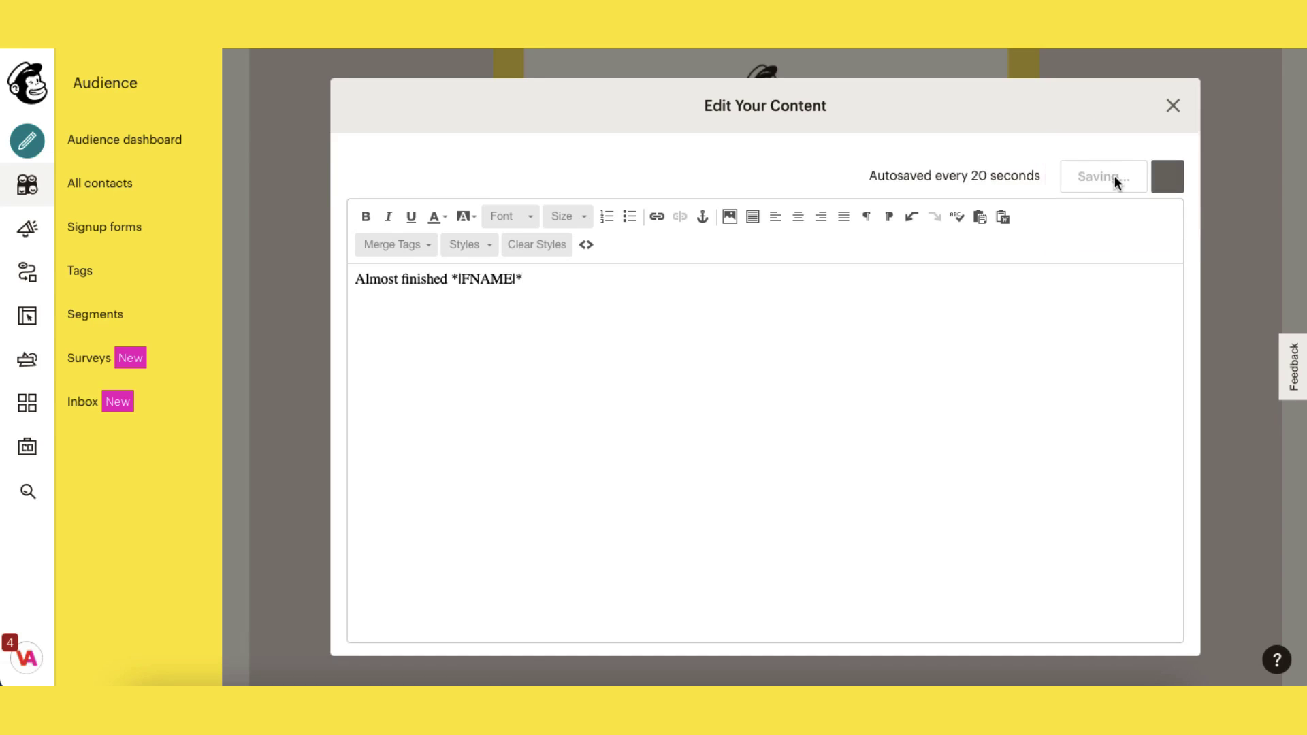
mouse_move(958, 453)
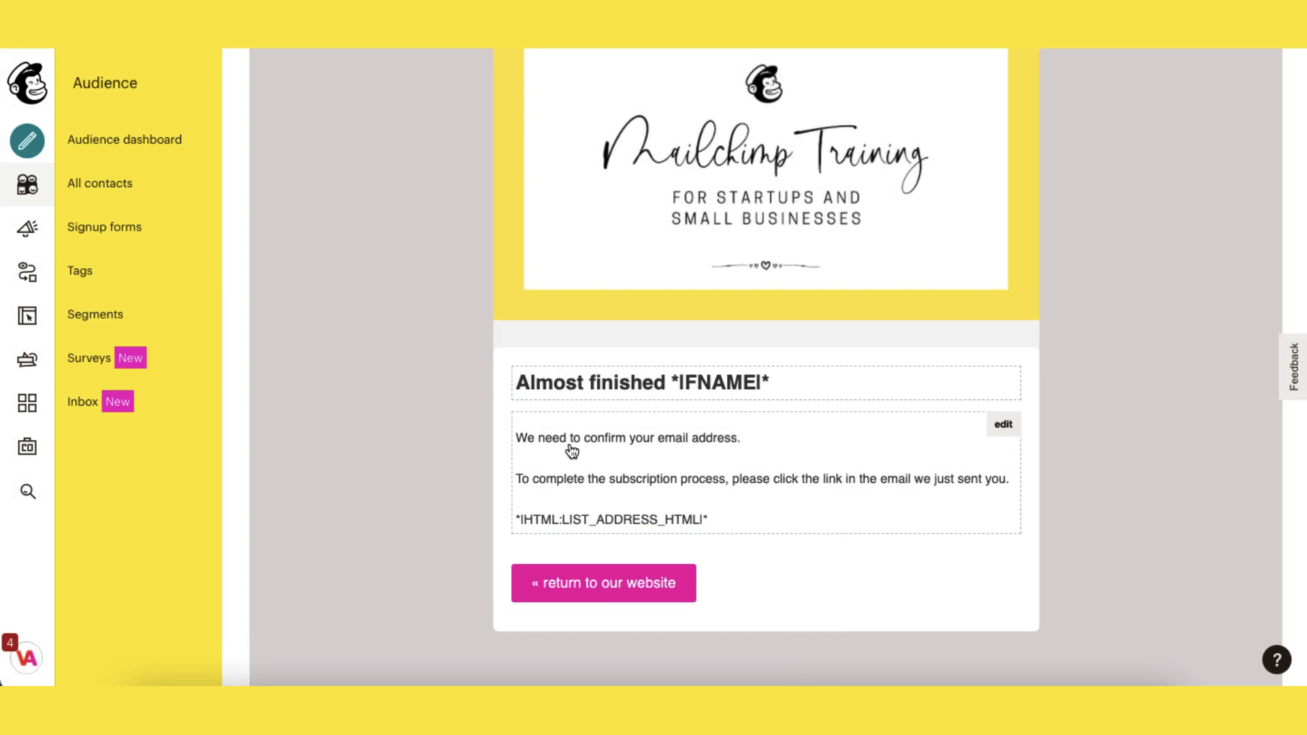
Change 'We' and 'we' to 'I' in the thank-you text and save it
left_click(1001, 425)
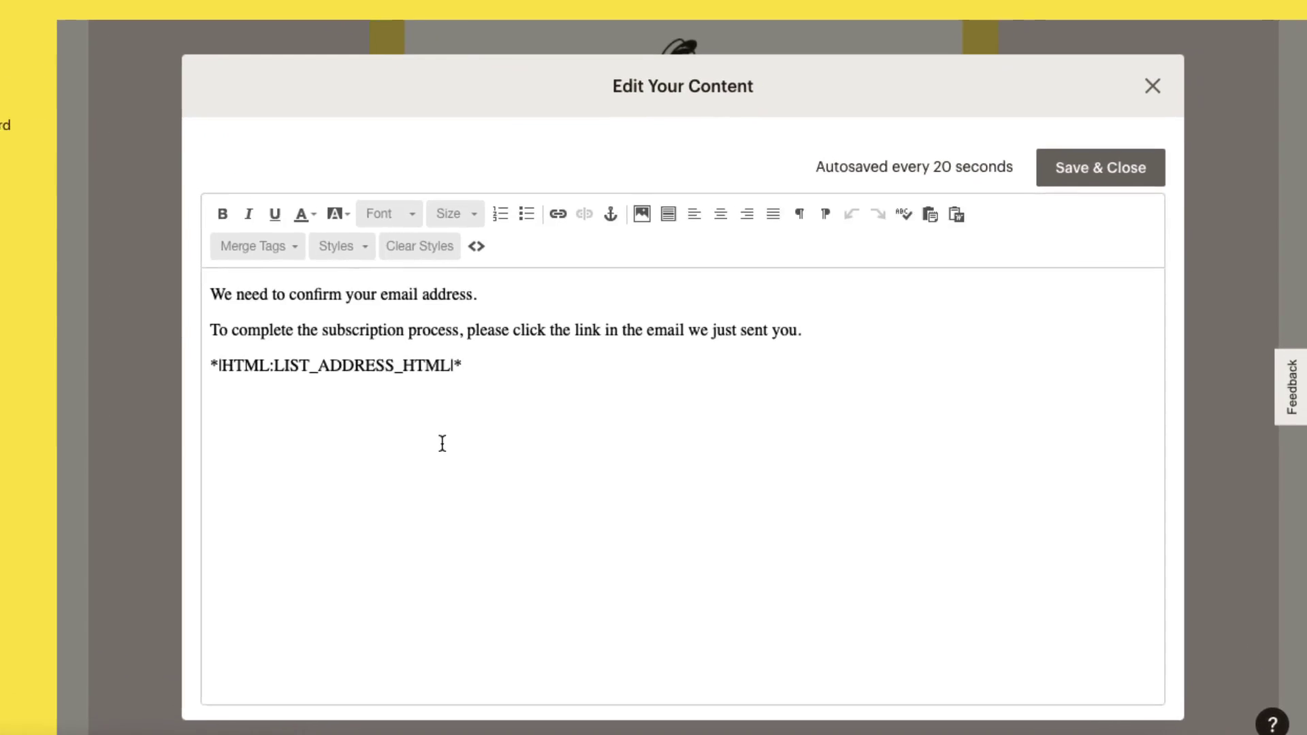
left_click(167, 297)
key("BackSpace")
key("BackSpace")
type("I")
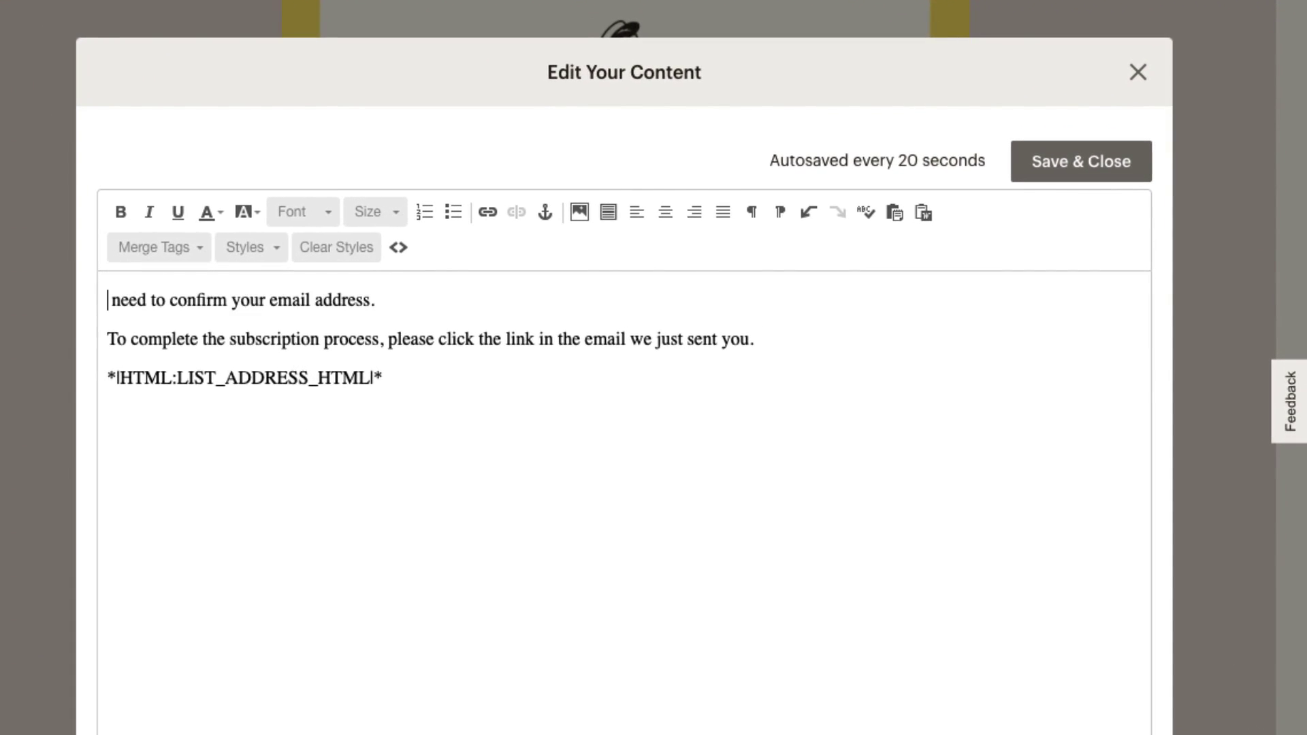
left_click(648, 333)
key("BackSpace")
key("BackSpace")
type("I")
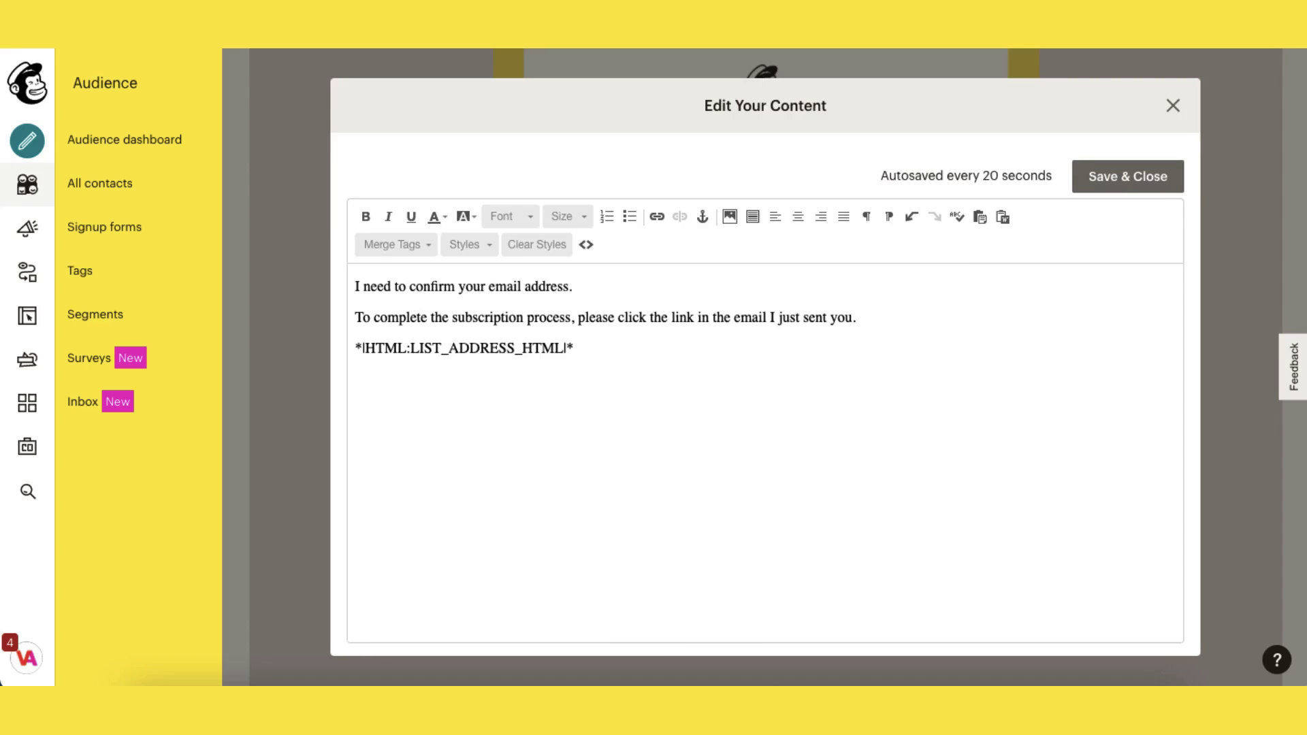
left_click(1165, 189)
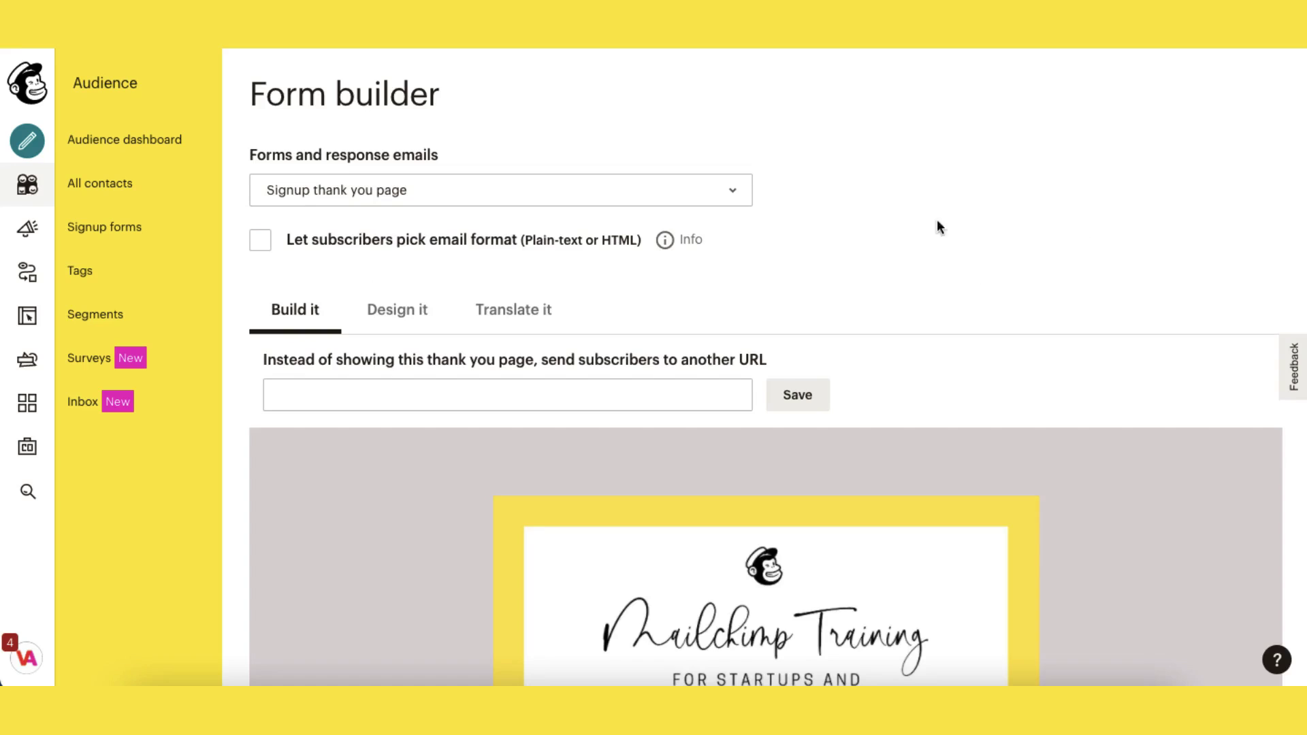
left_click(731, 196)
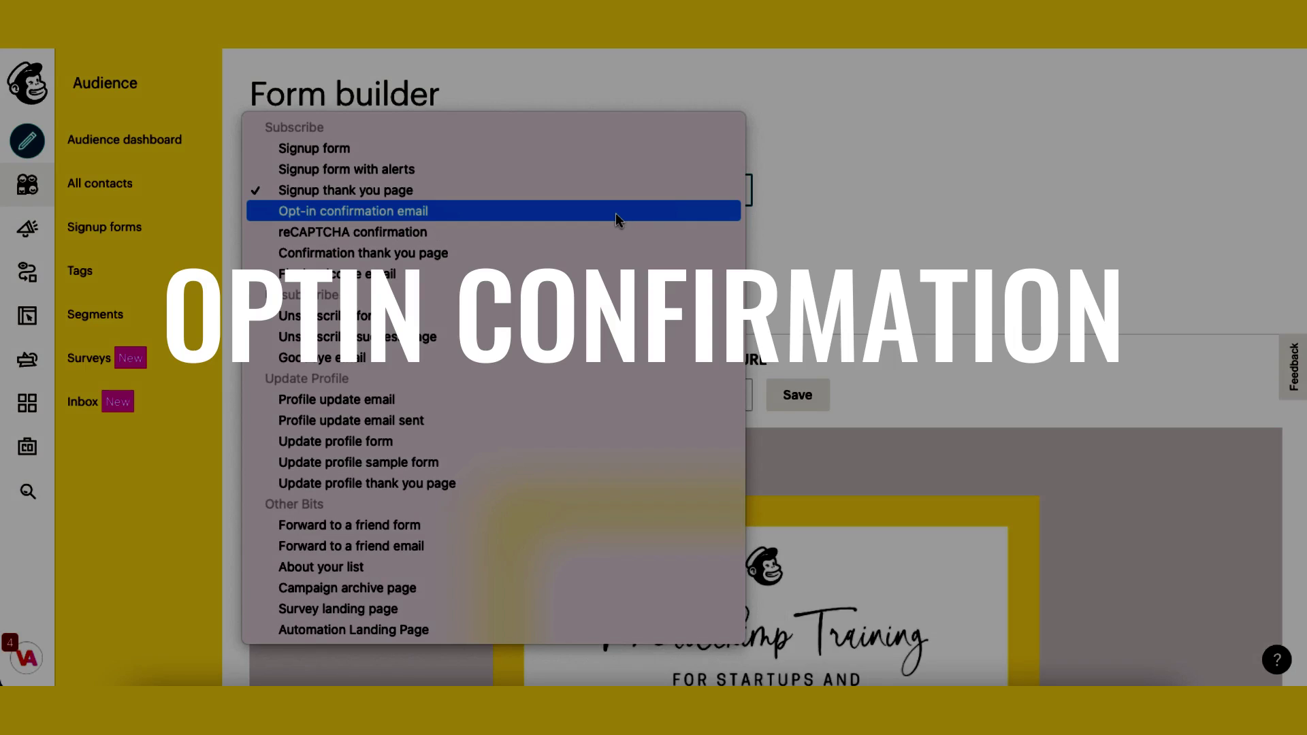
Switch to the Opt-in confirmation email and review its 'Please Confirm Subscription' preview
left_click(615, 212)
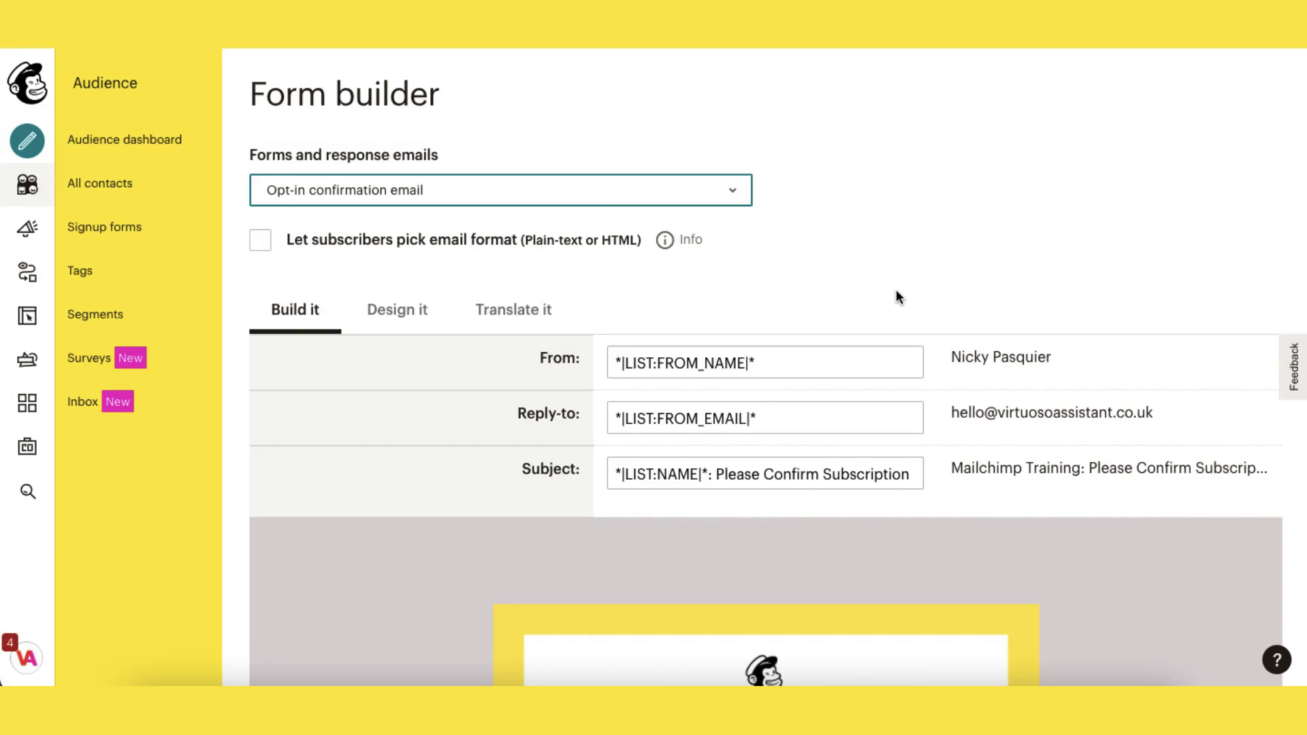
scroll(896, 293, "down", 2)
scroll(896, 297, "down", 2)
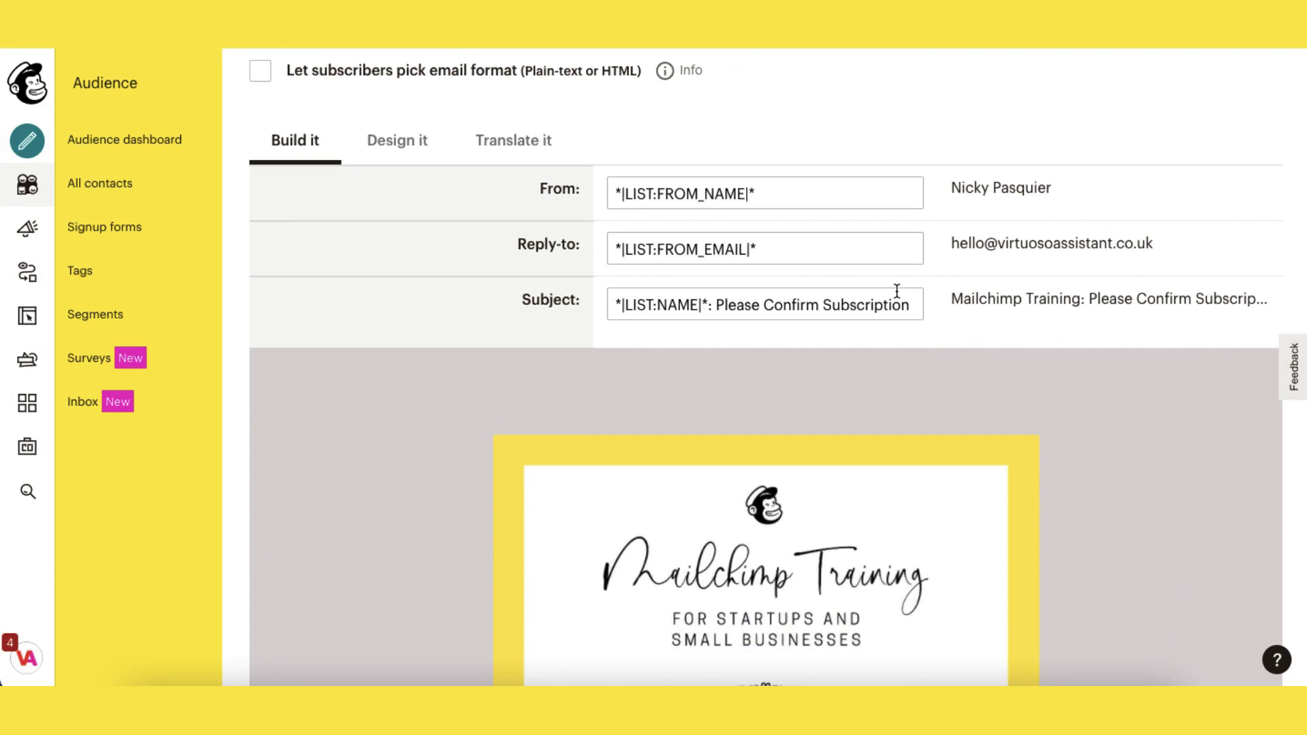
scroll(896, 291, "down", 3)
mouse_move(1028, 350)
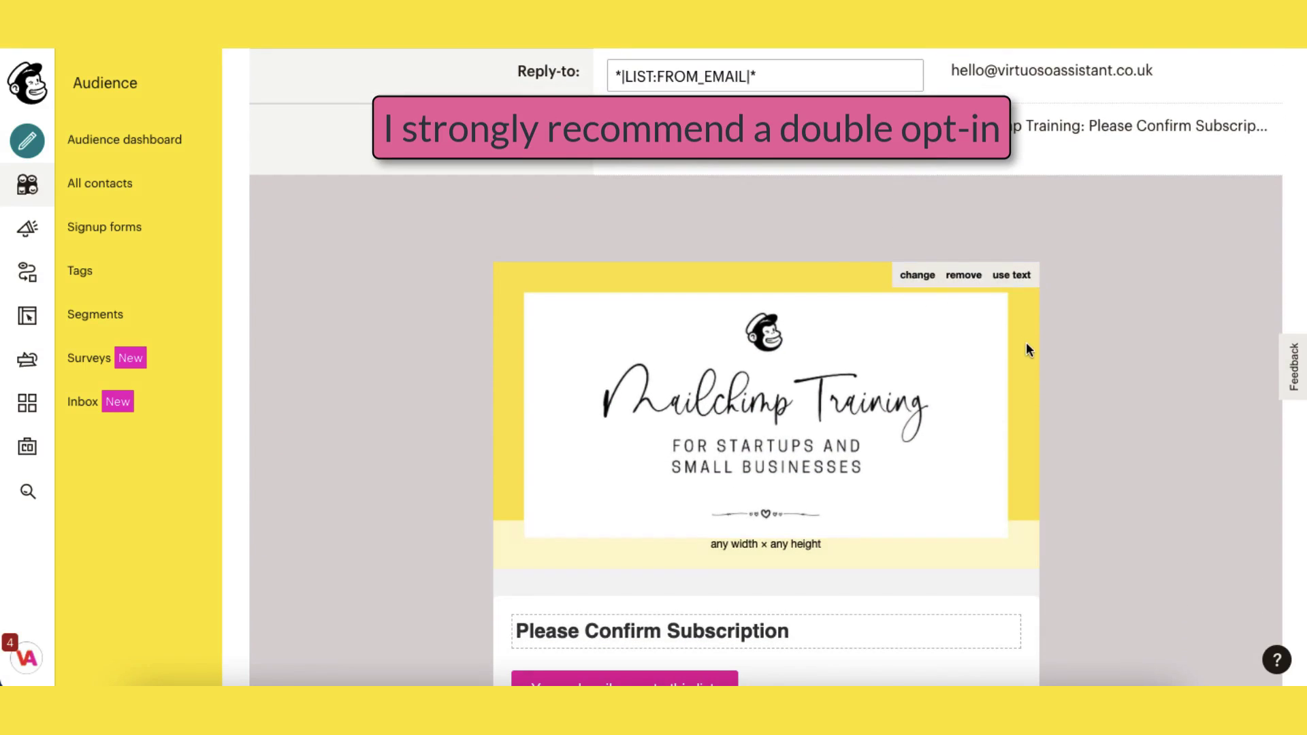
scroll(1031, 344, "down", 4)
mouse_move(928, 368)
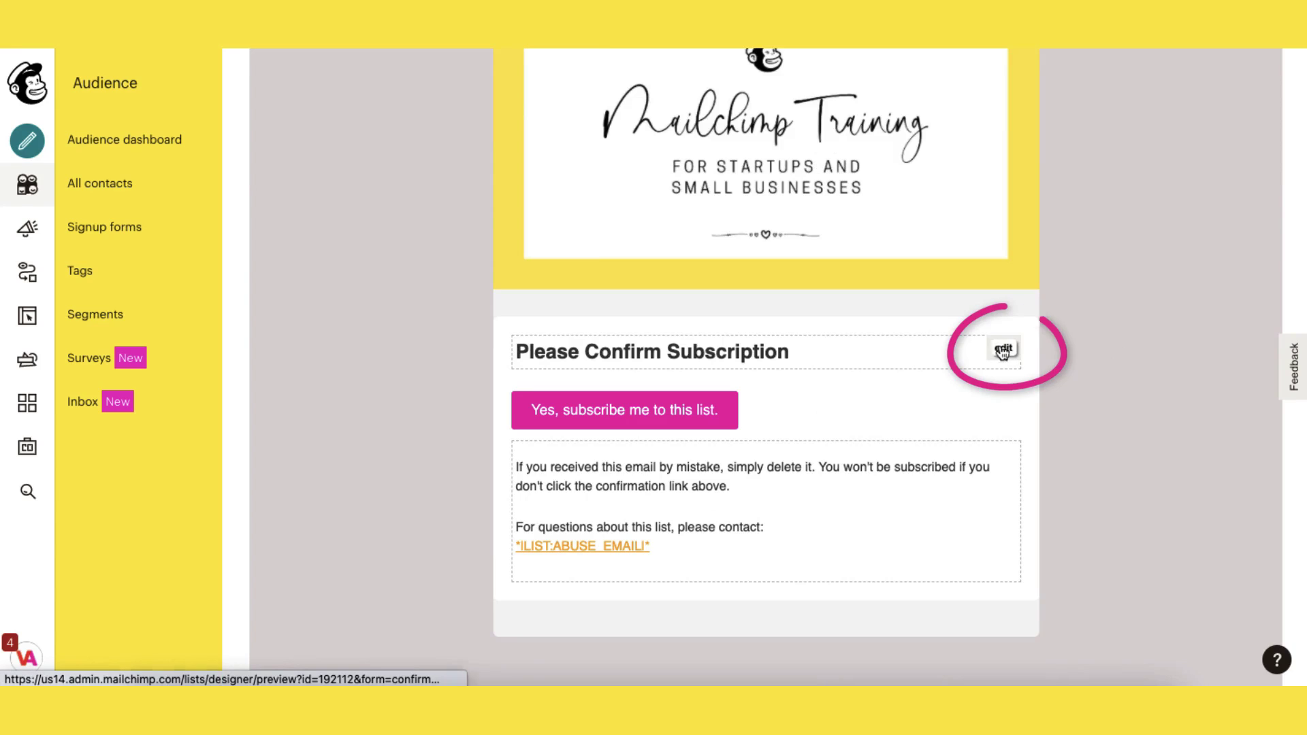
mouse_move(1002, 458)
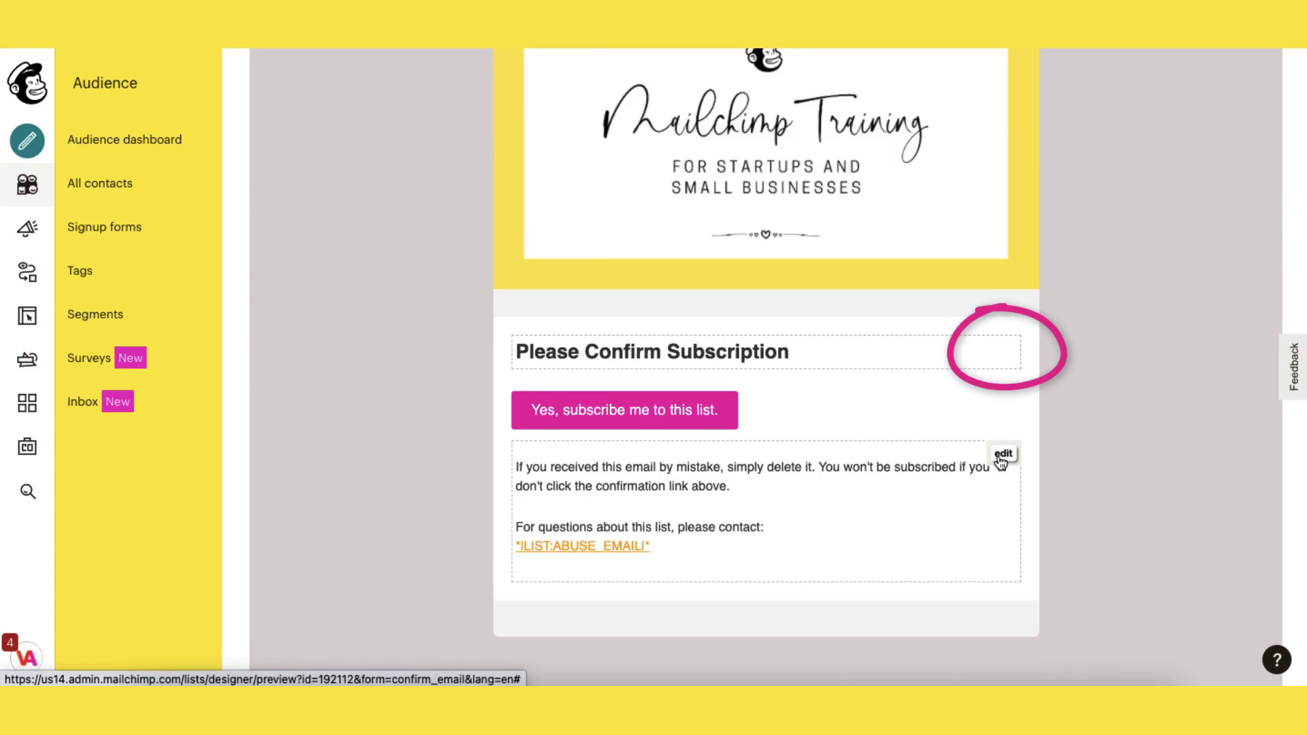
scroll(885, 307, "up", 10)
left_click(734, 207)
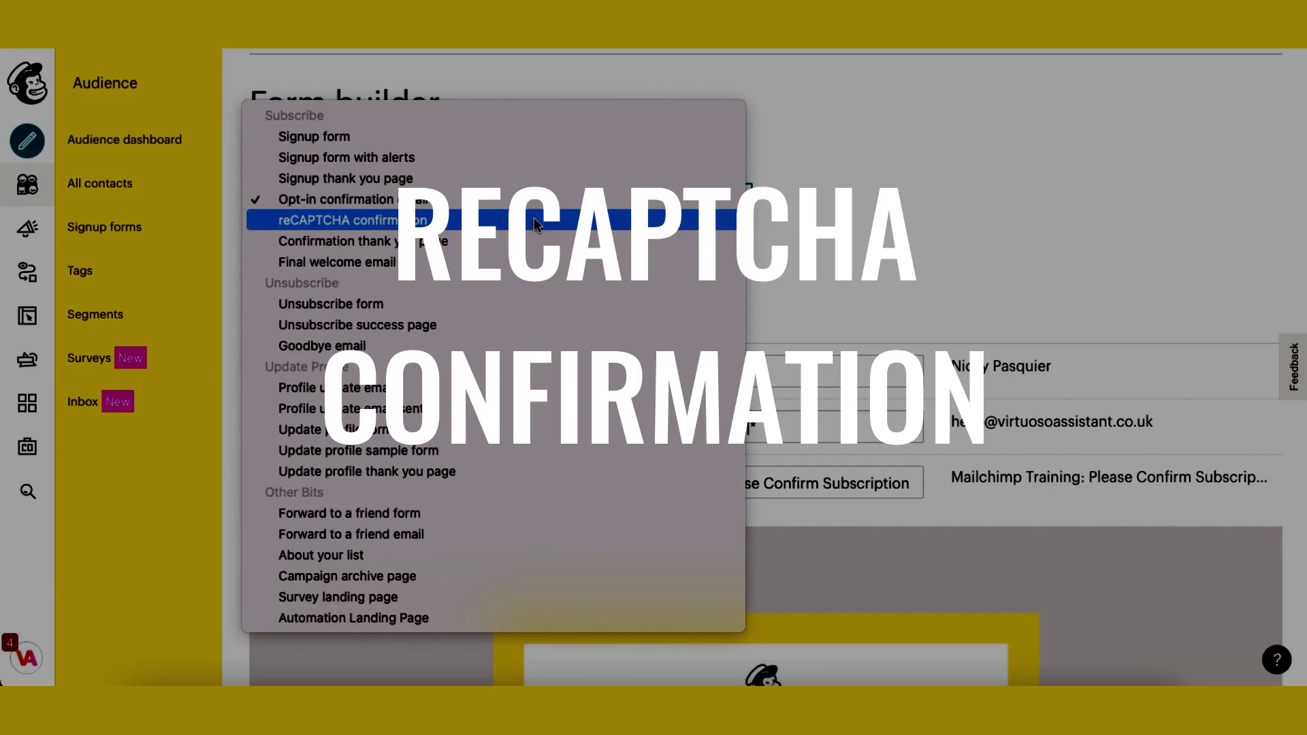
Add a robot emoji and animated robot GIF to the reCAPTCHA 'Confirm Humanity' heading and save
left_click(536, 223)
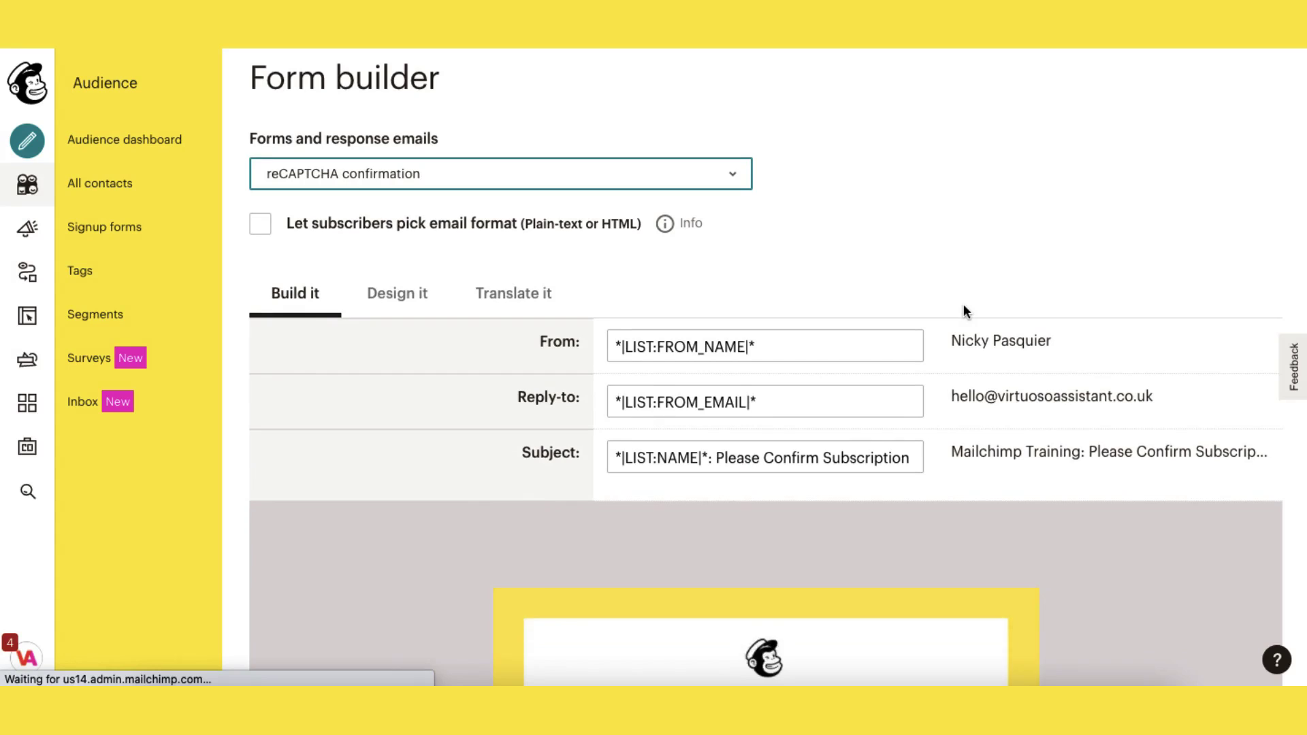
scroll(962, 304, "down", 10)
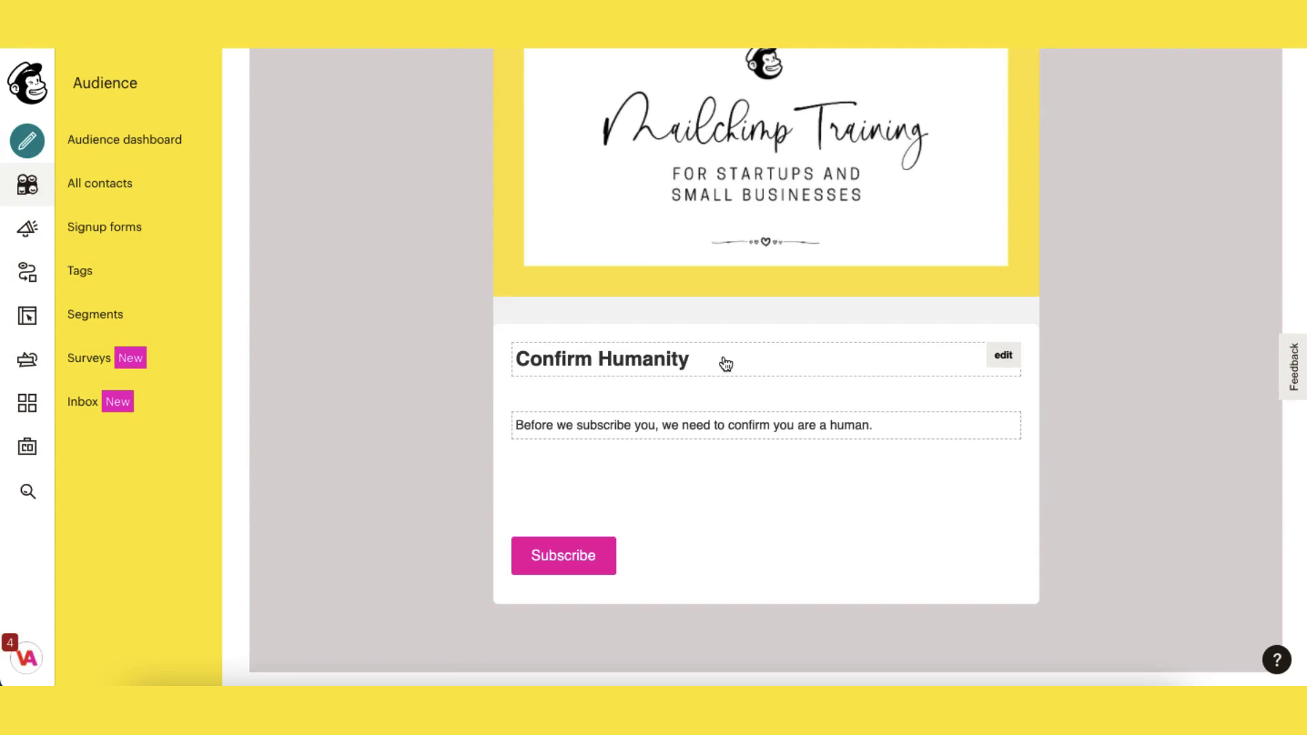
left_click(1003, 356)
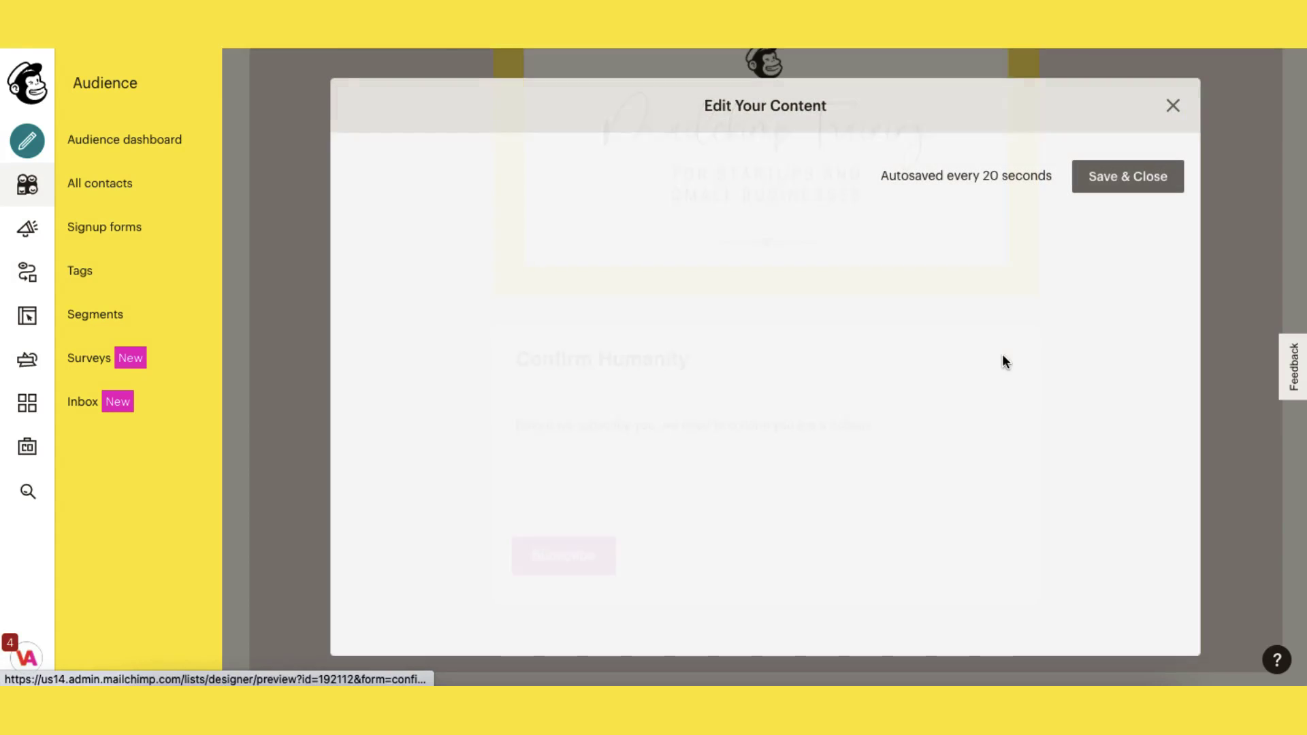
left_click(758, 292)
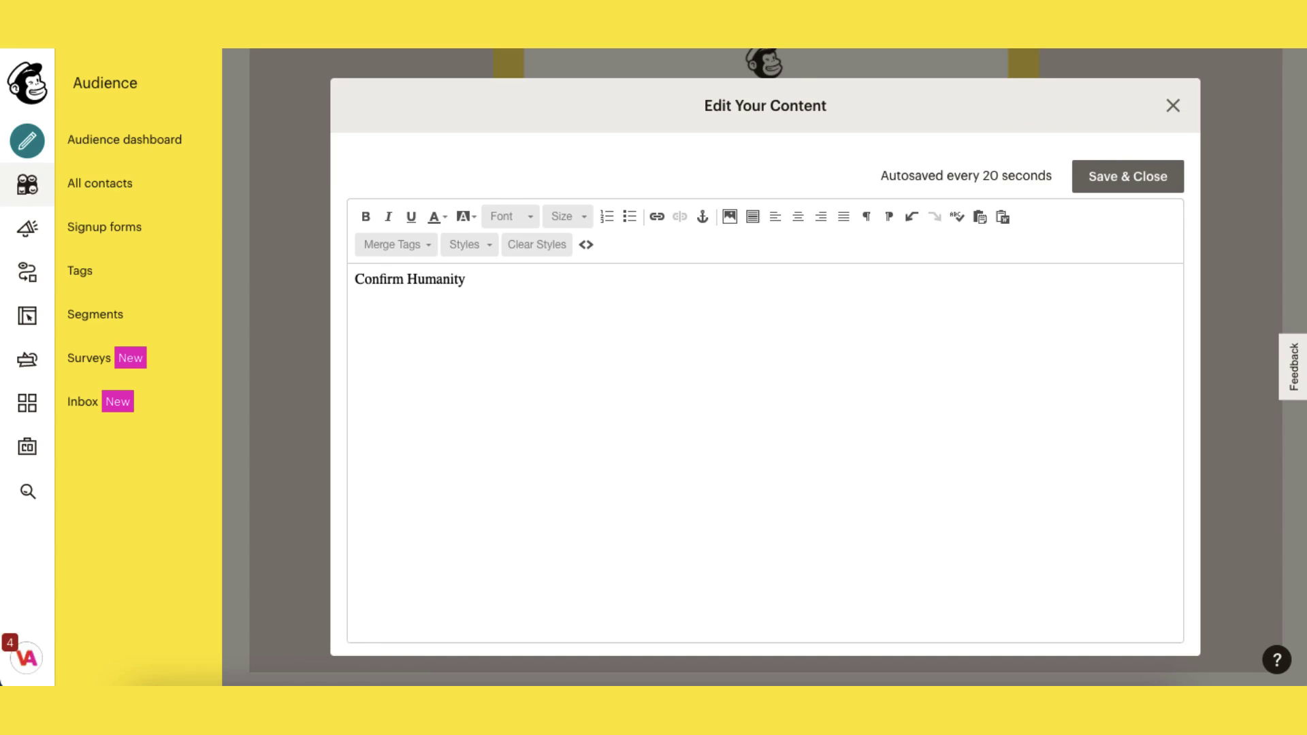
type("🤖")
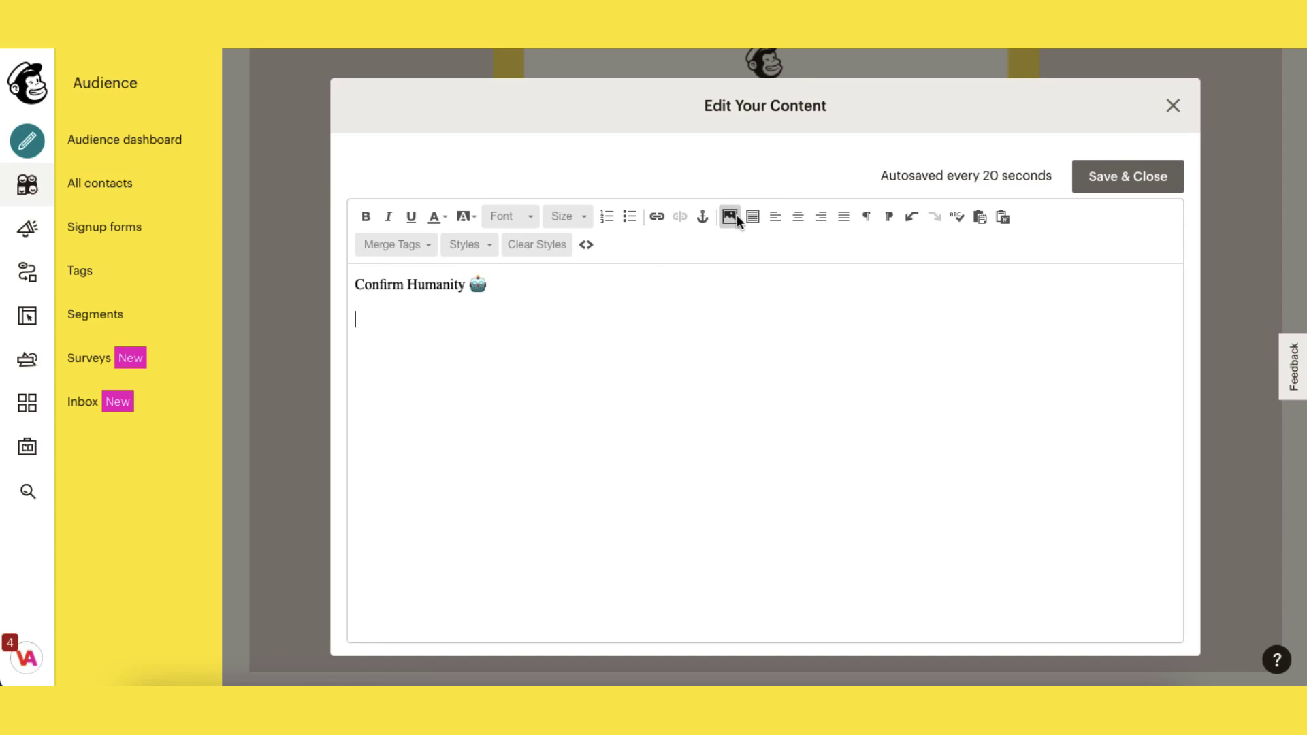
key("ctrl+v")
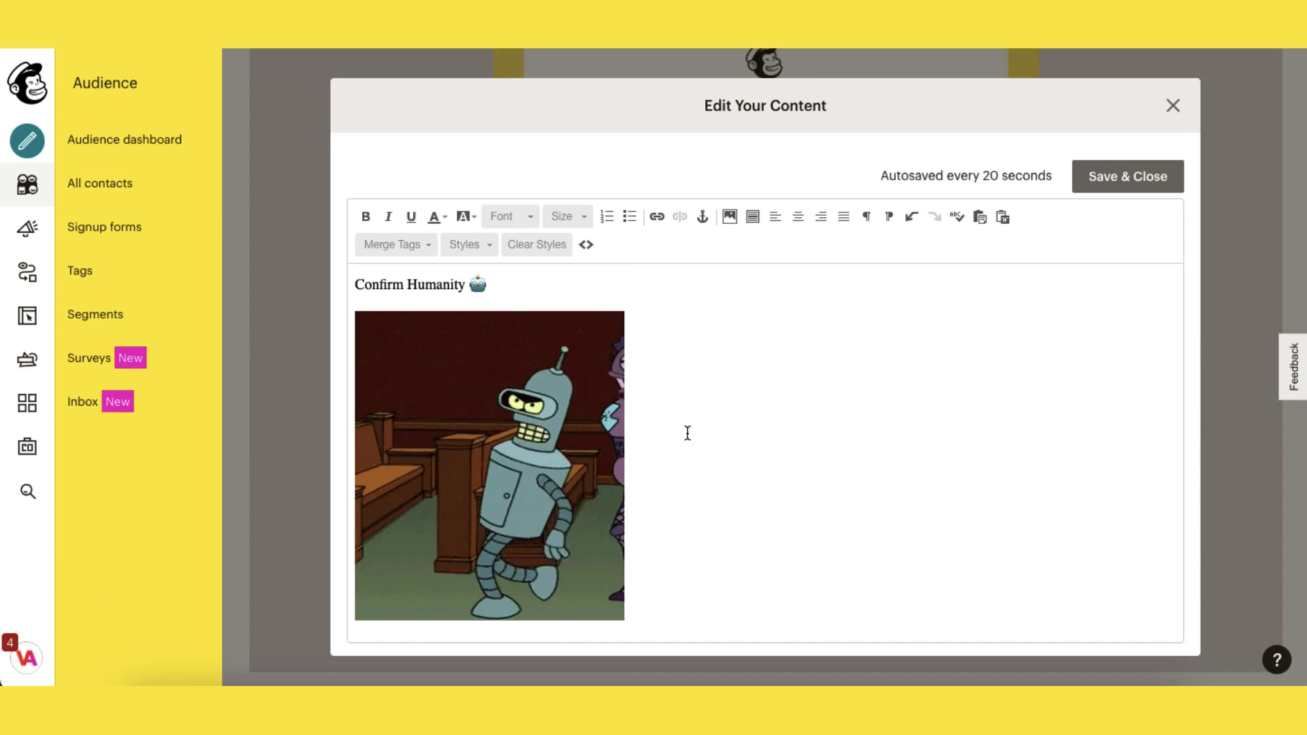
left_click(1146, 181)
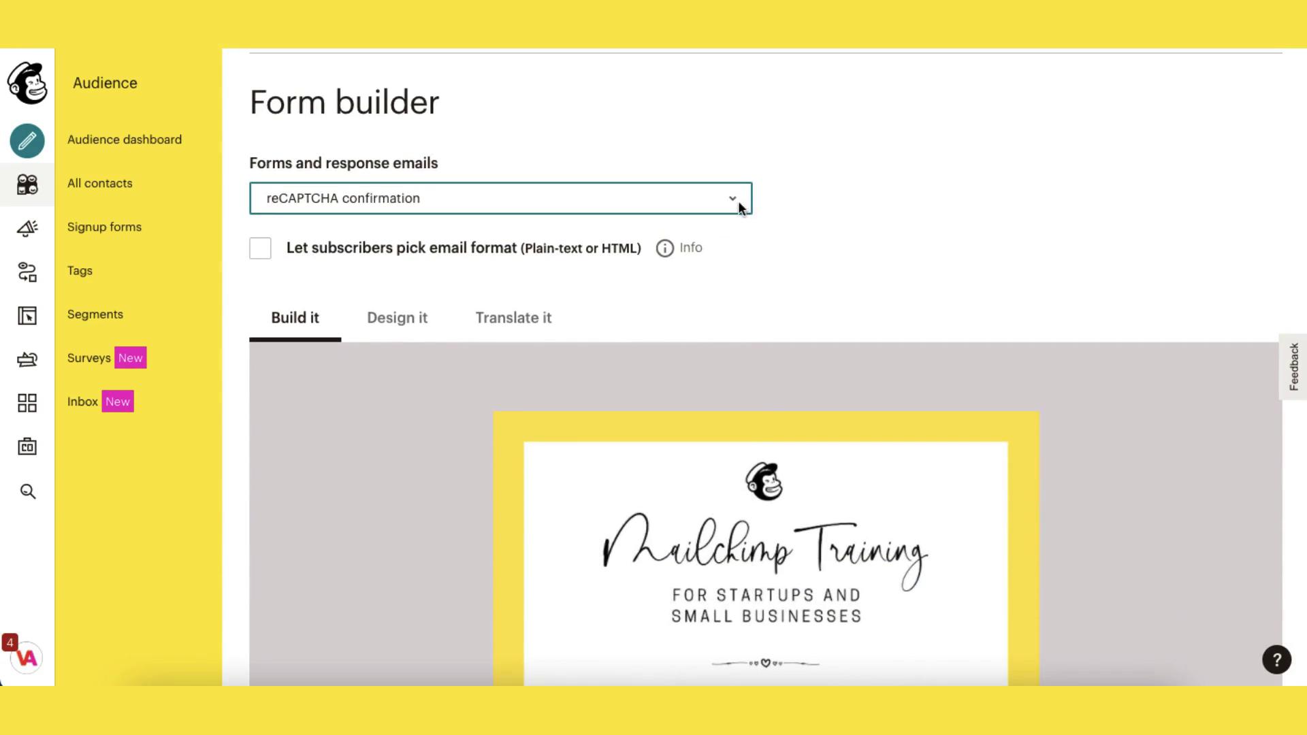
Switch the form builder to the Confirmation thank you page and scroll its preview
left_click(738, 201)
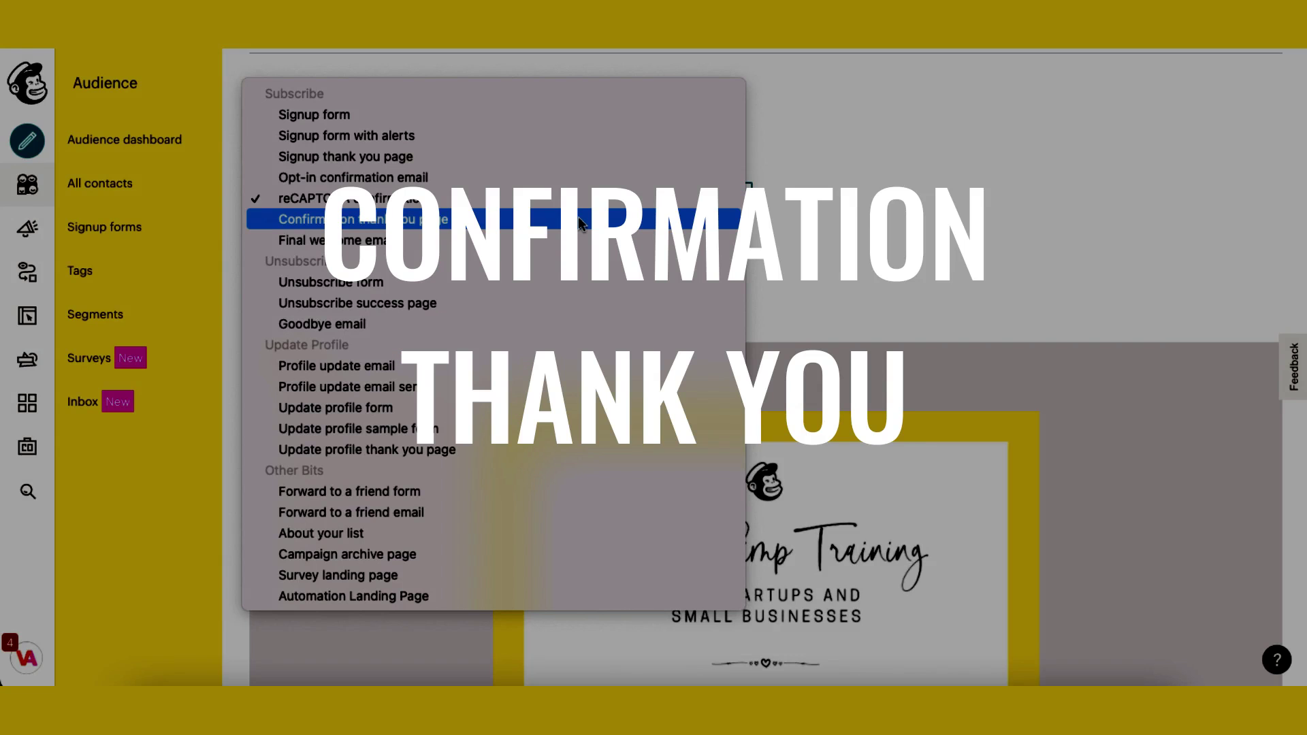
left_click(578, 219)
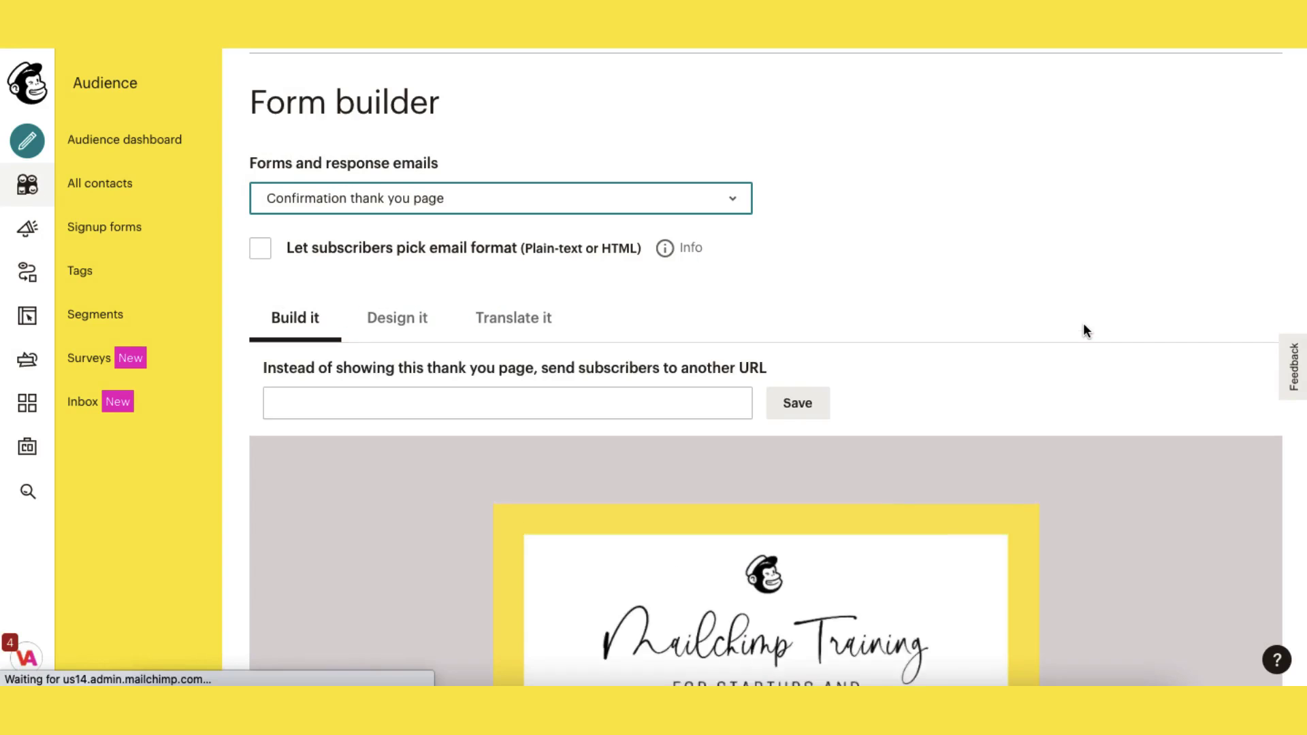
scroll(1084, 331, "down", 8)
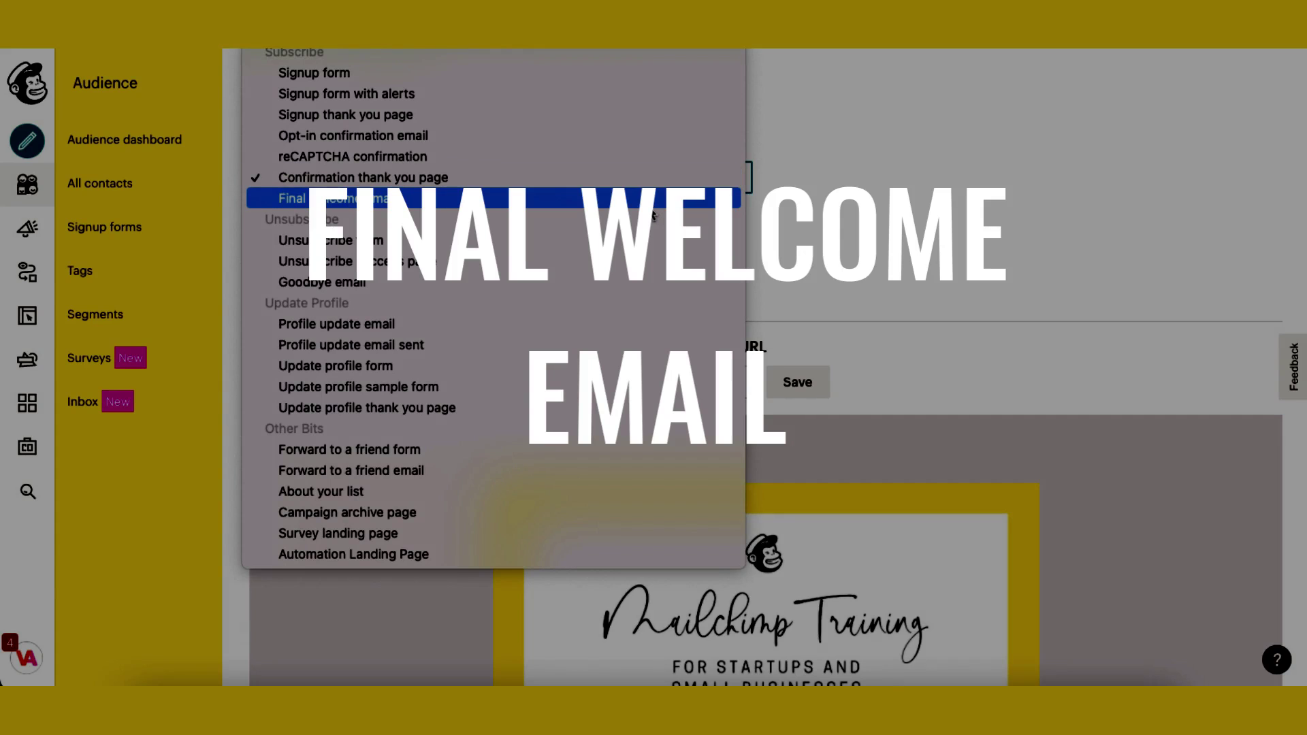
Select the Final welcome email and tick 'Send a final welcome email'
left_click(650, 204)
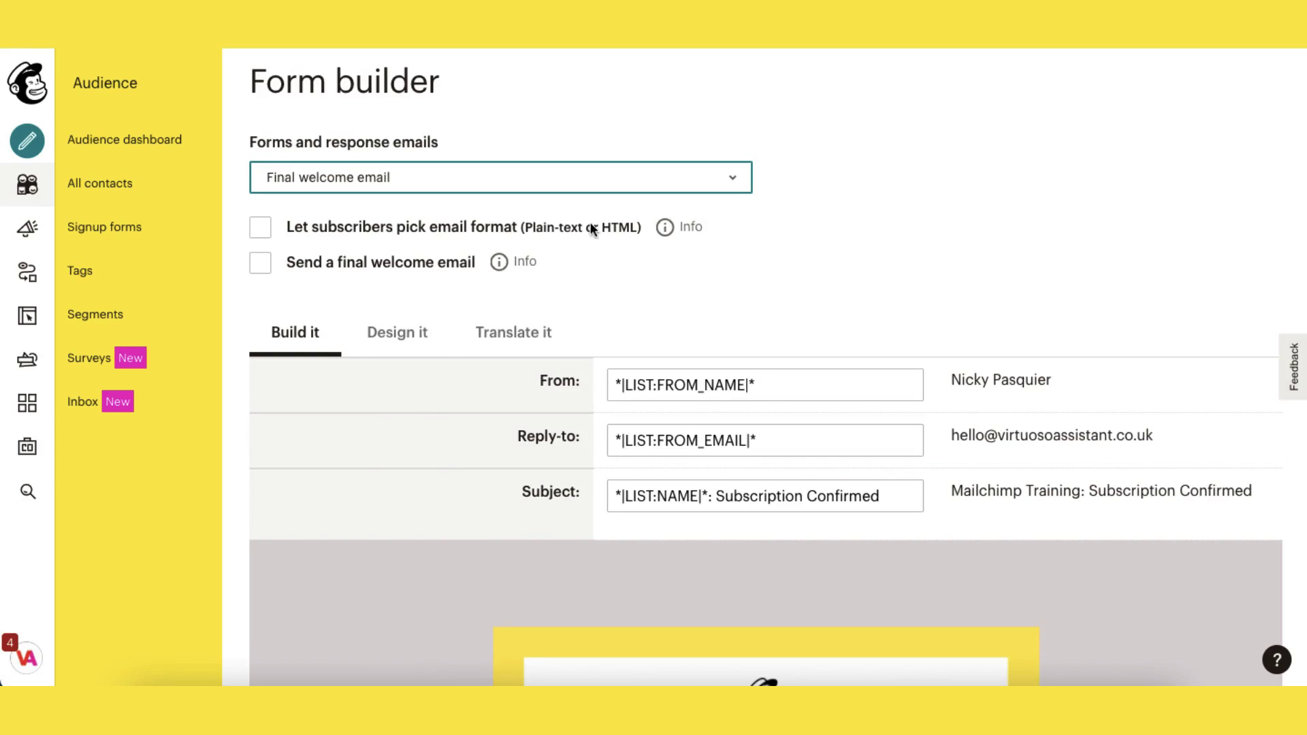
left_click(342, 182)
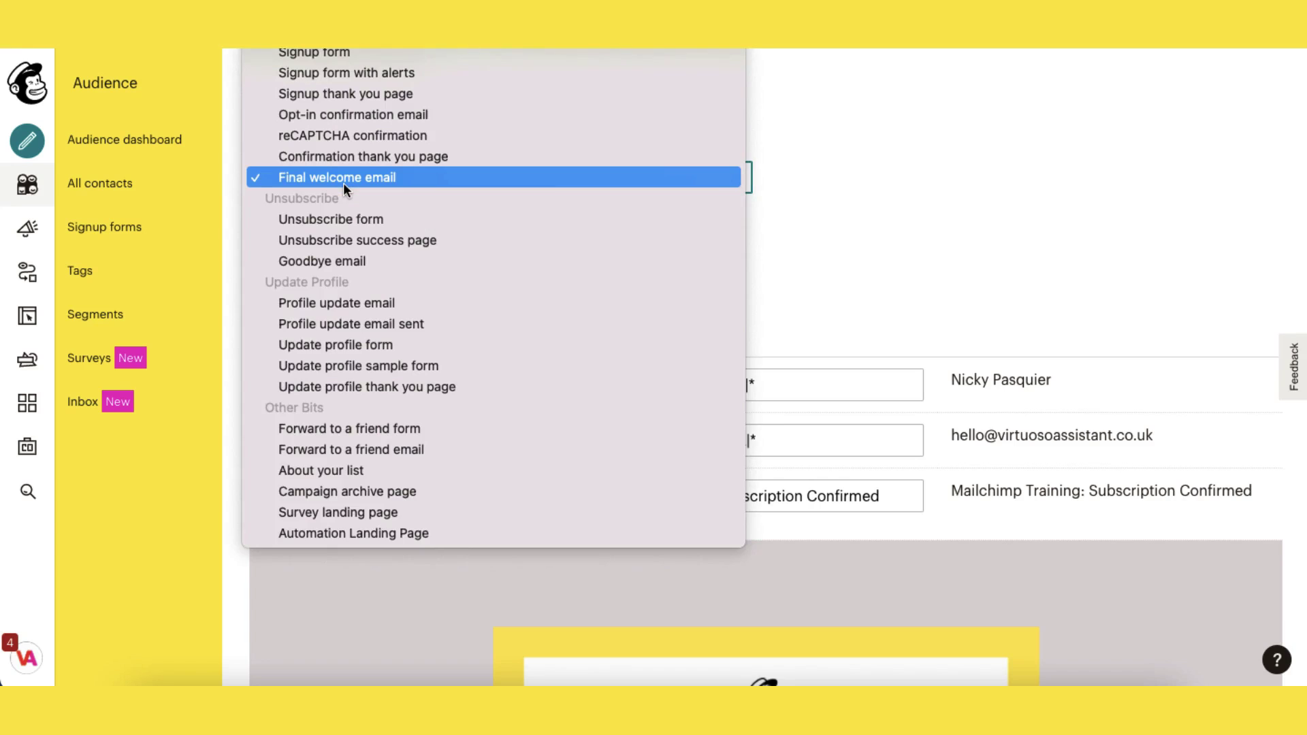
left_click(344, 183)
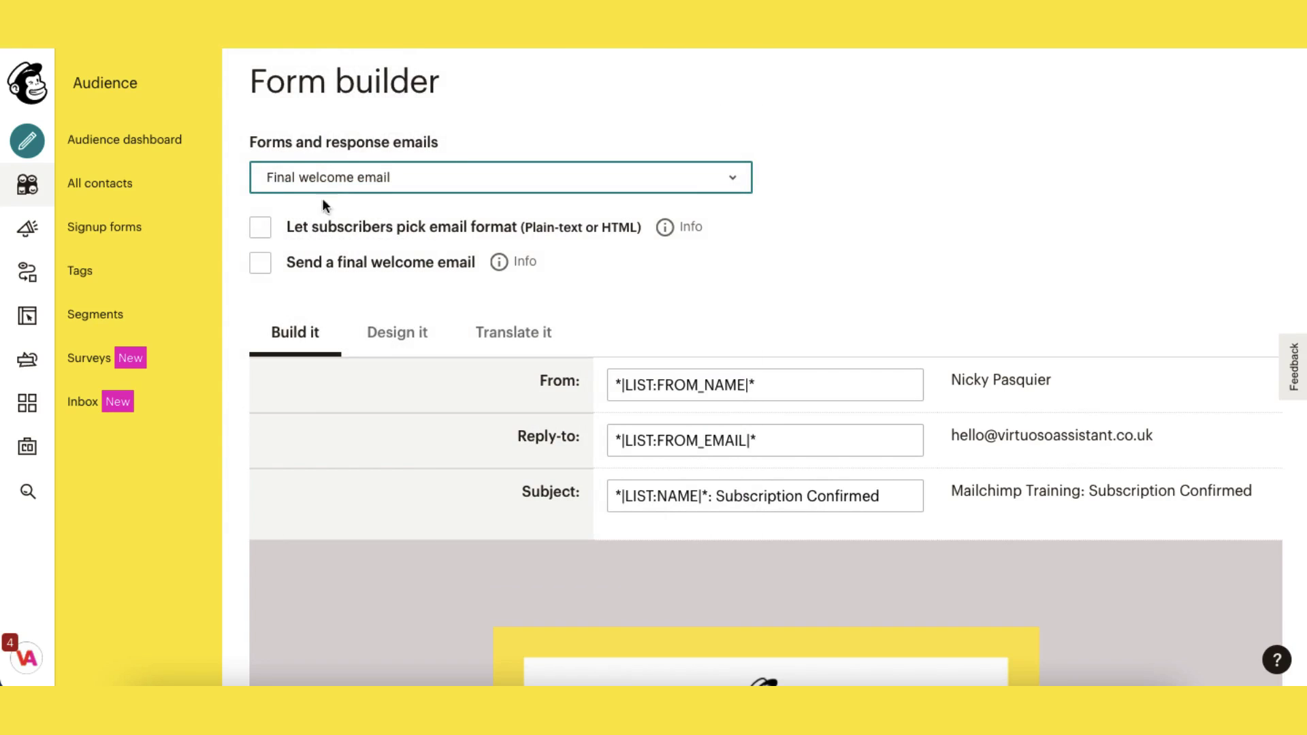
left_click(260, 265)
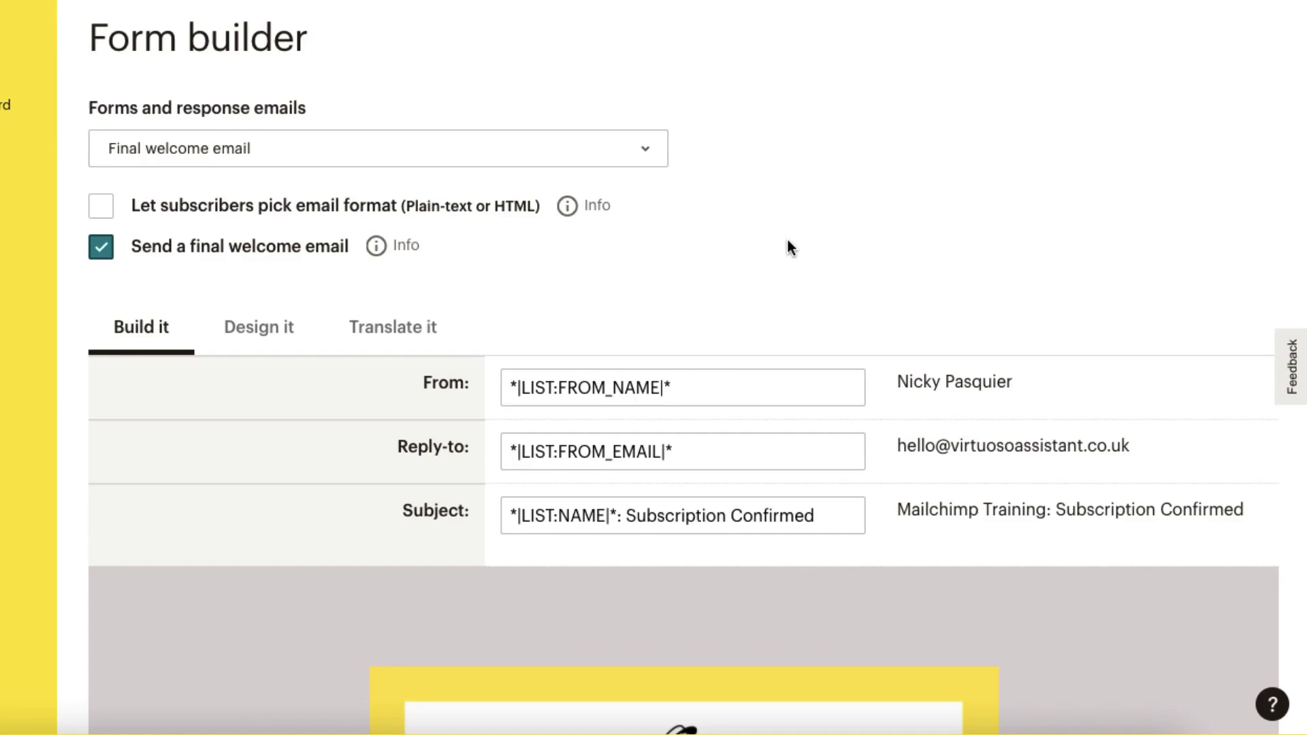
scroll(856, 257, "down", 3)
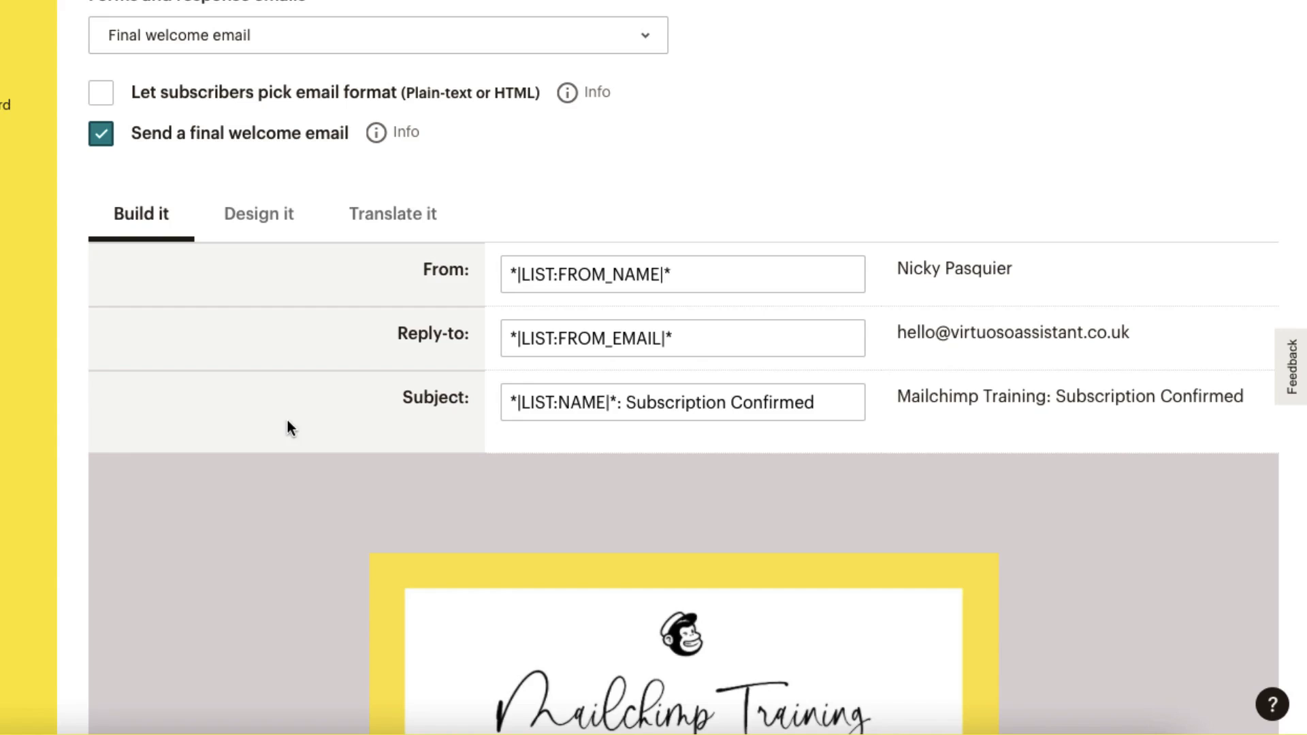
Change the subject to '*|LIST:NAME|*: Your goodies have arrived' with a heart emoji
left_click(837, 398)
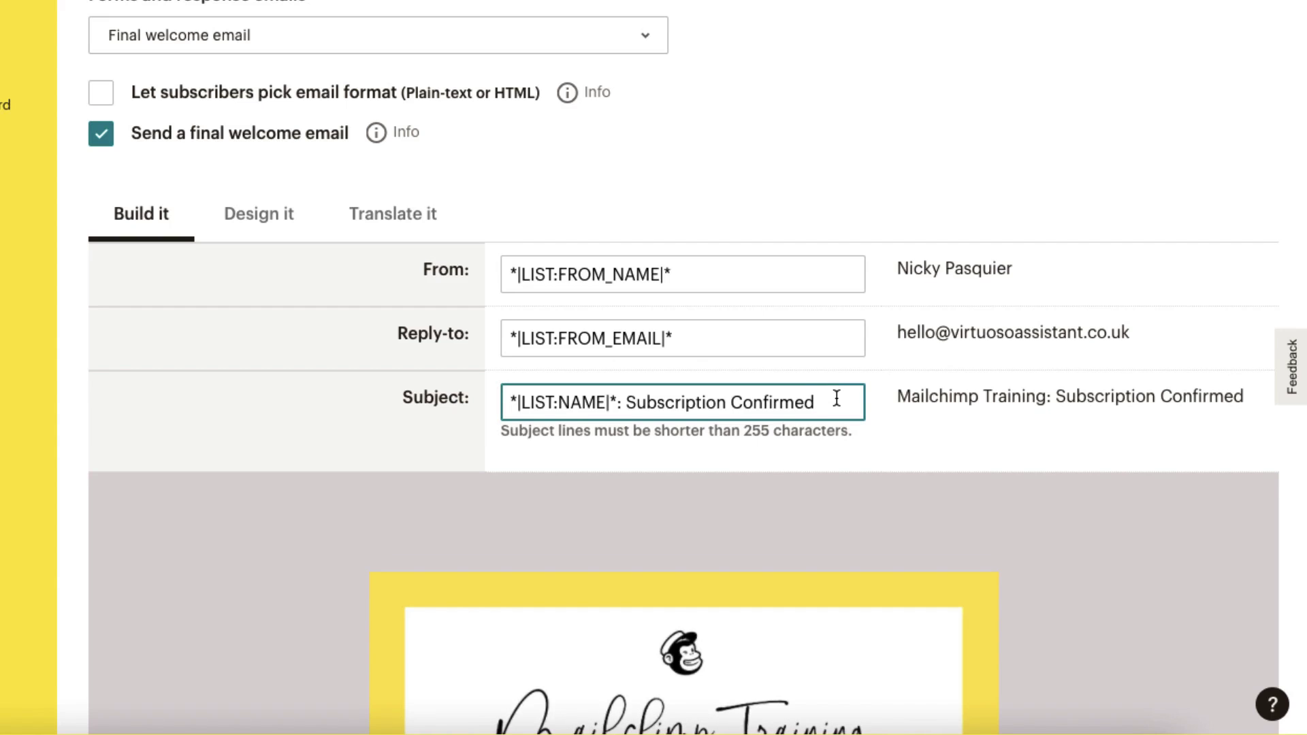
left_click_drag(821, 401, 634, 398)
type("Your g")
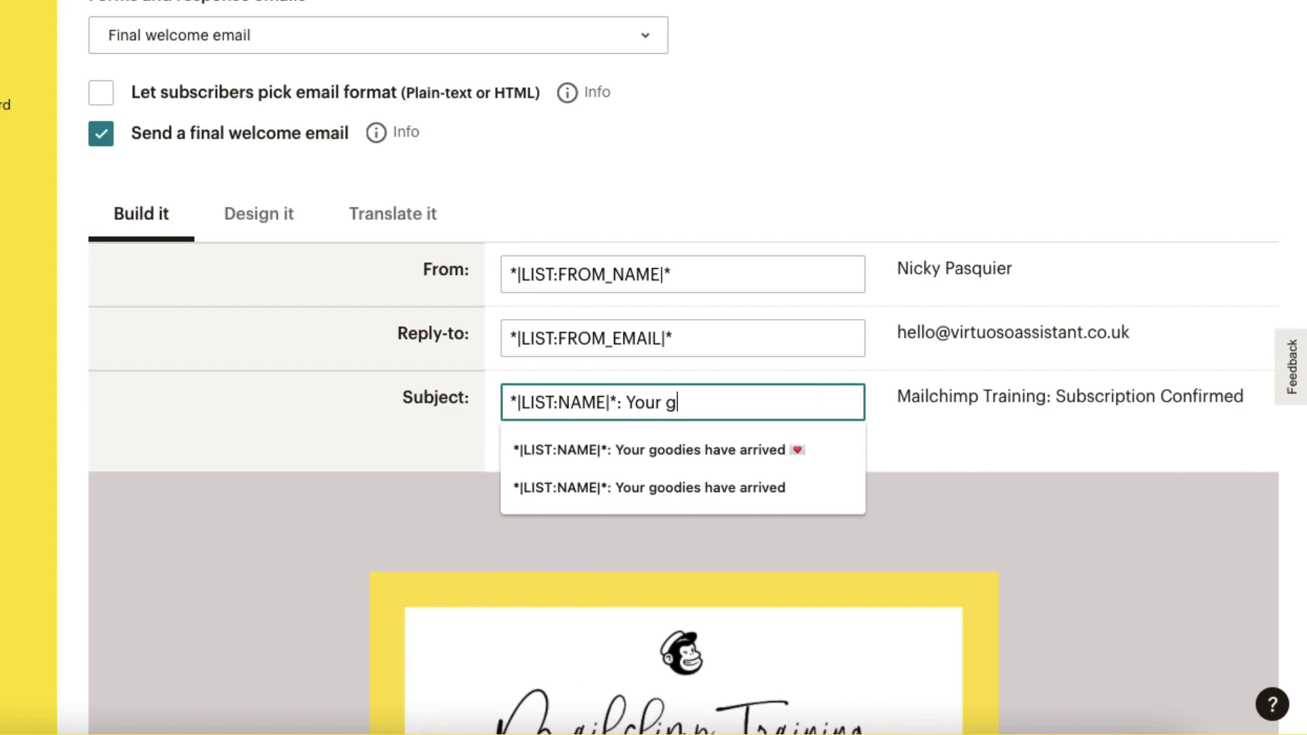
type("oodies have arrived")
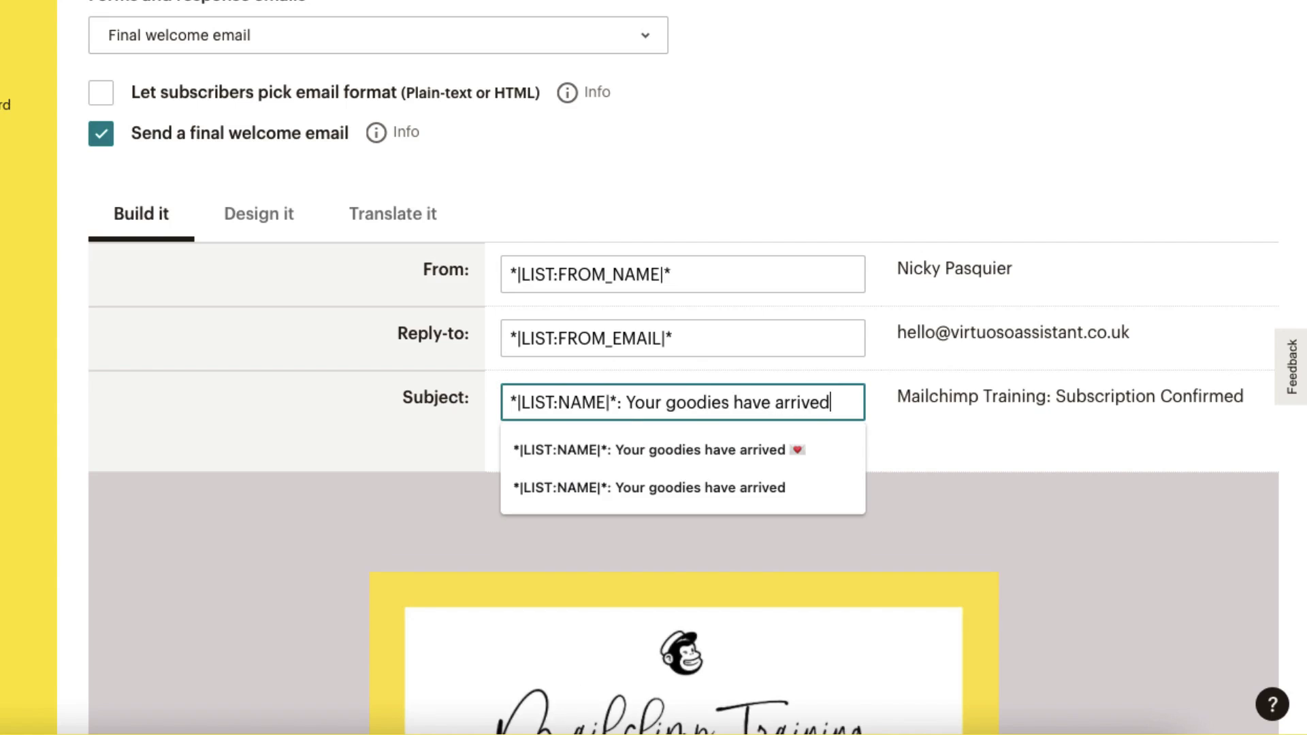
key("Down")
key("Return")
scroll(383, 520, "down", 6)
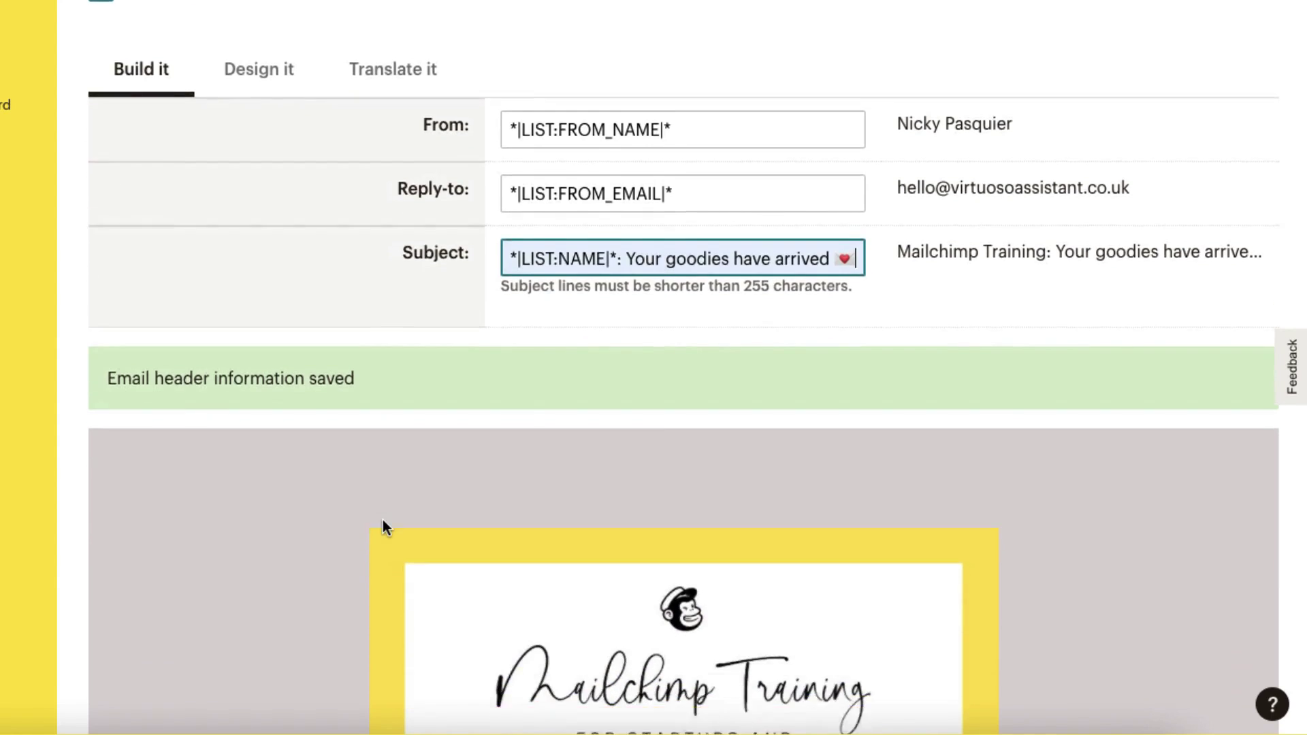
scroll(383, 520, "down", 3)
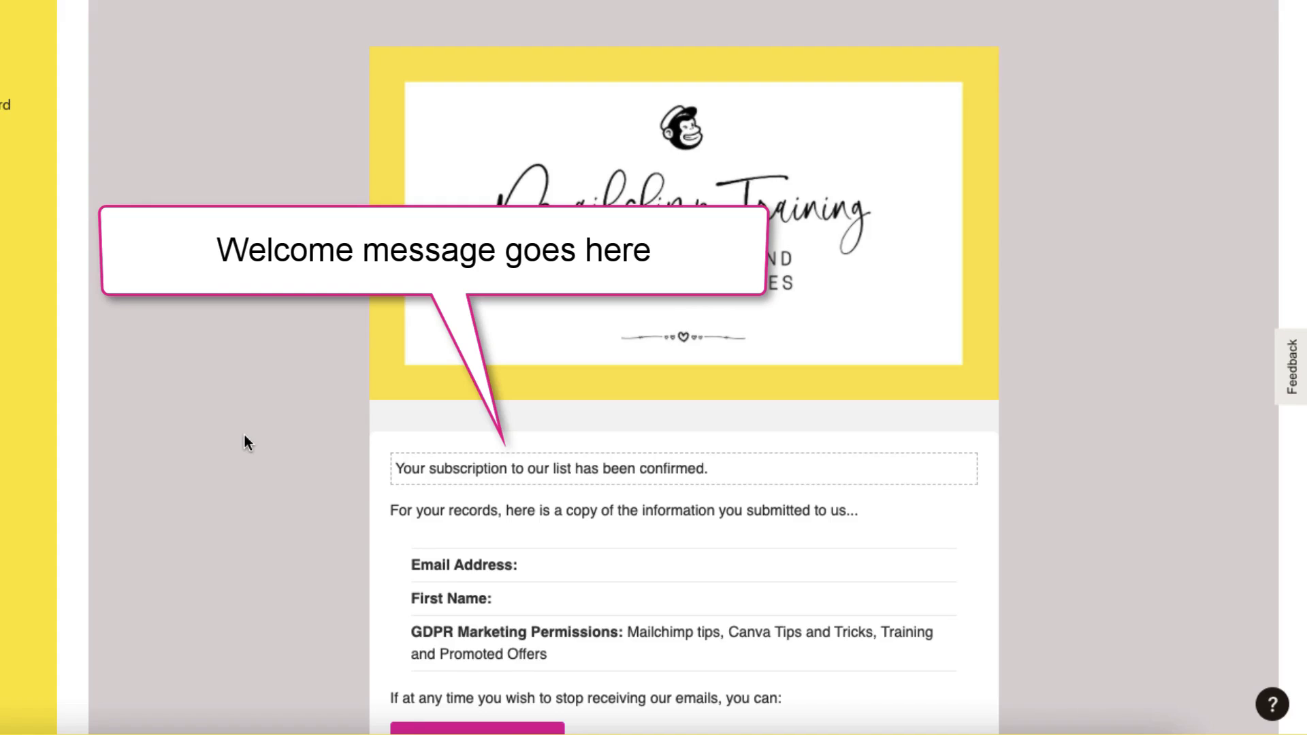
mouse_move(420, 458)
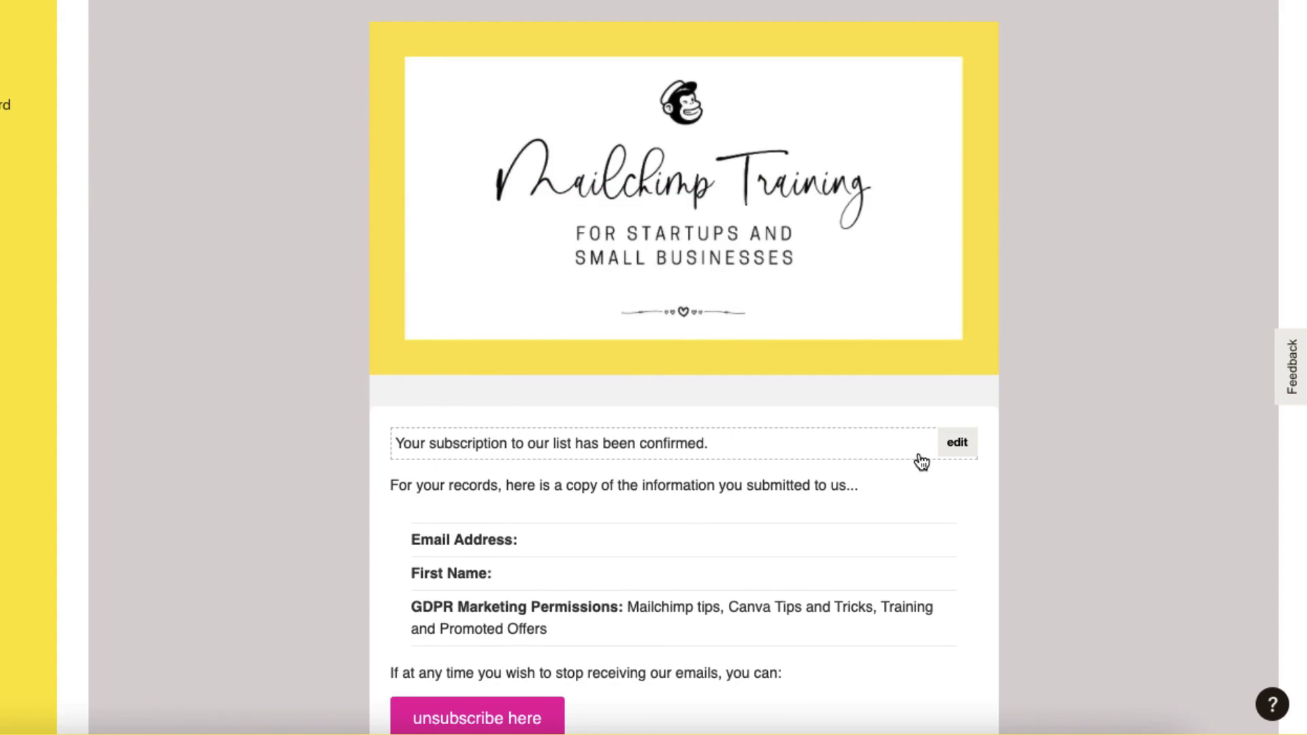
Replace the welcome message's confirmation sentence with a pasted *|FNAME|* greeting
left_click(957, 444)
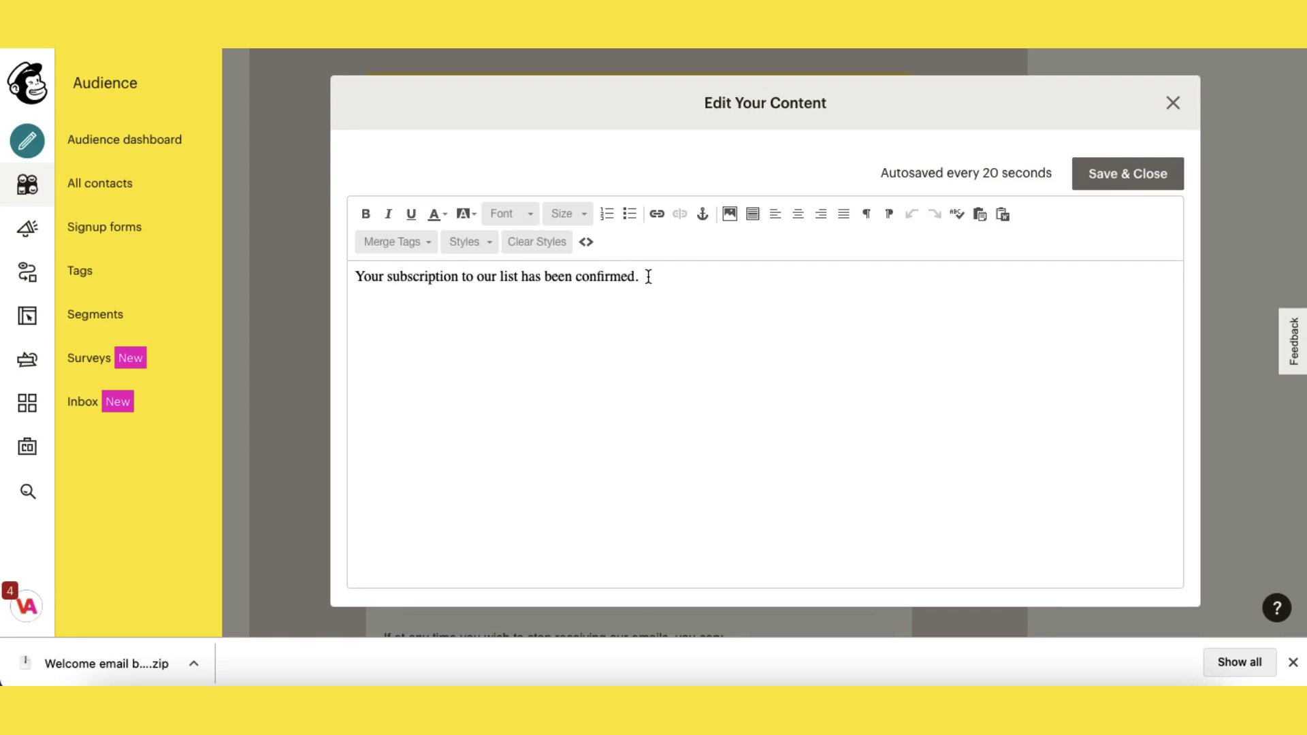
left_click_drag(648, 276, 374, 251)
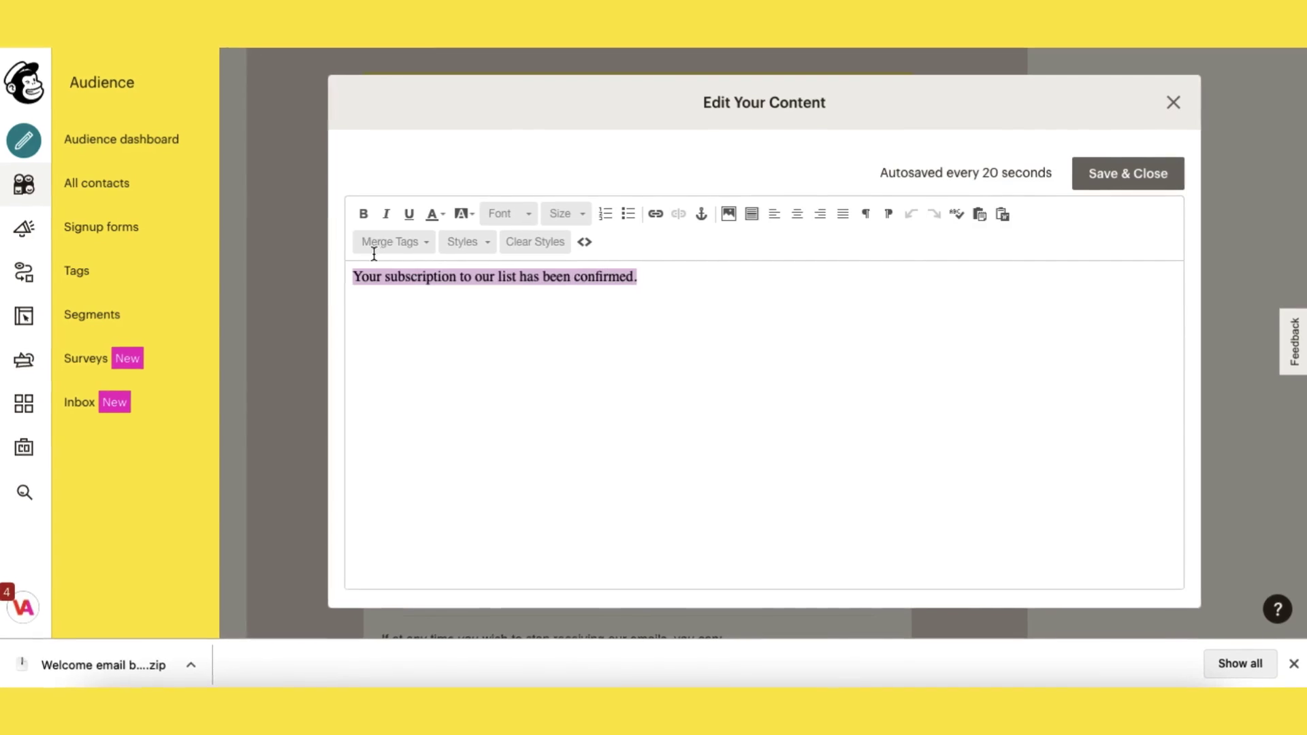
type("Hi *|FNAME|*, your subscription to our list has been confirmed.")
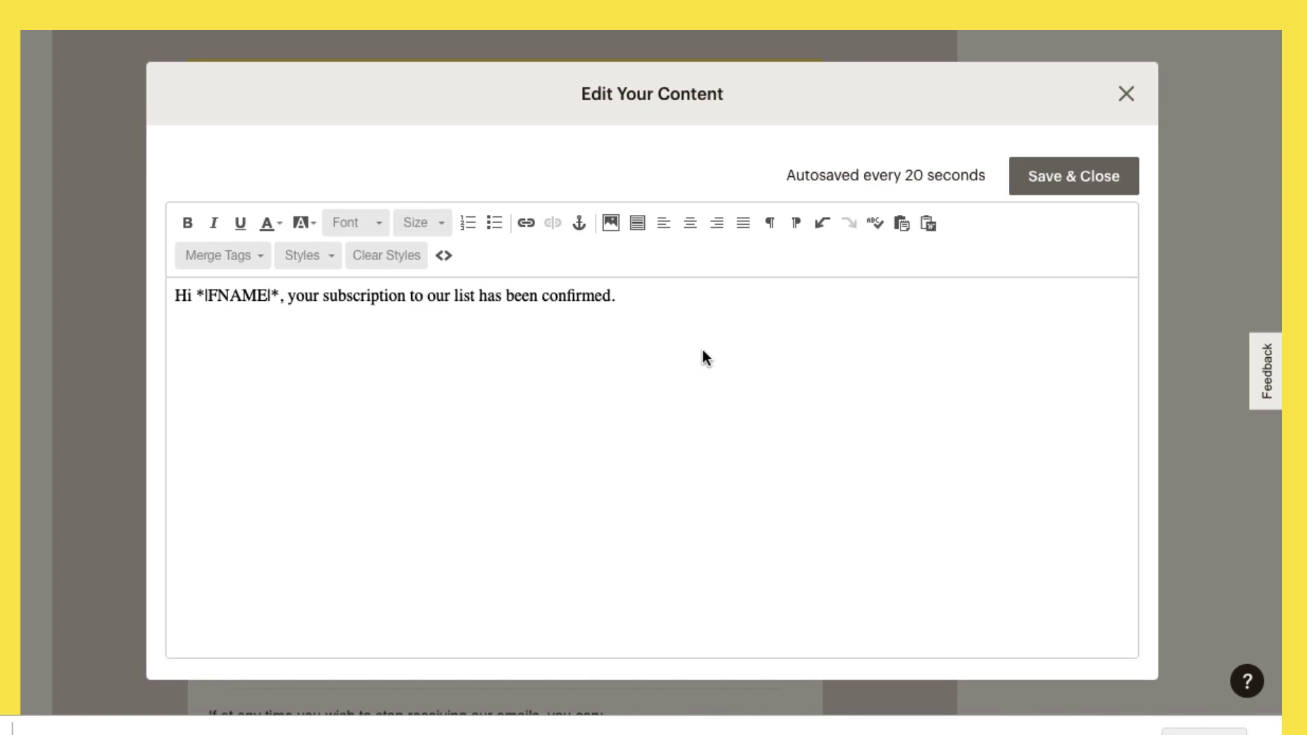
Paste paragraphs promising infrequent emails and explaining the footer Unsubscribe link below the greeting
type("Just so that you know I won't be clogging up your Inbox with streams of emails.  I'll write to you as and when I have something exciting to share with you.")
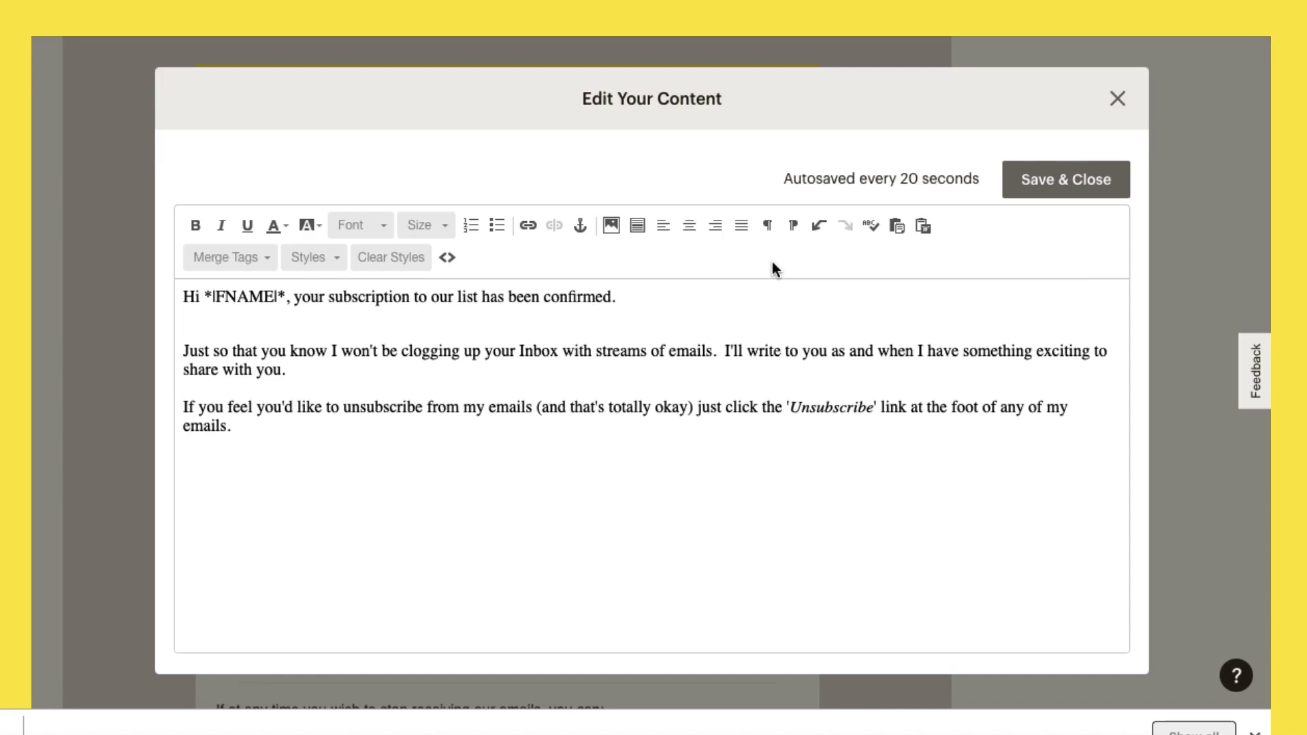
Paste the download paragraph below the last paragraph and select 'How to Increase Email Open Rates'
left_click(529, 470)
type("Now to download your file please click on this link → \"How to Increase Email Open Rates\"")
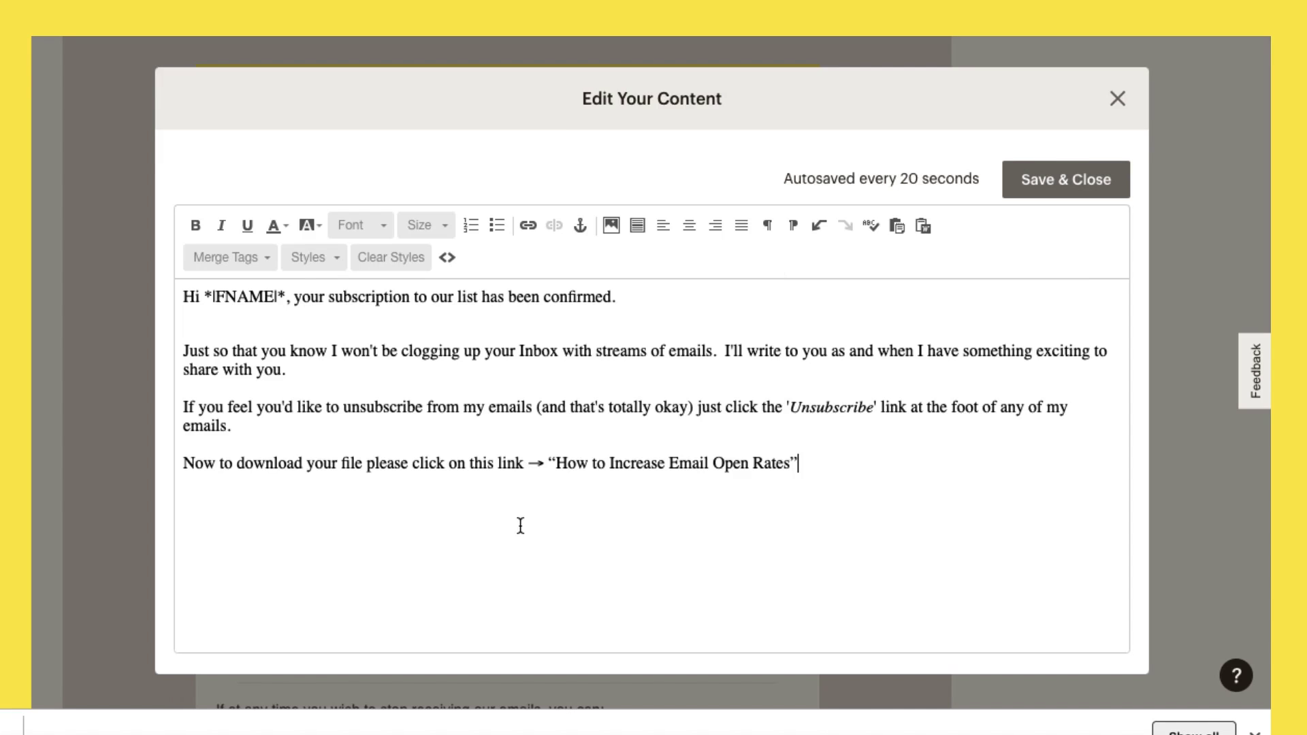
left_click_drag(552, 478, 798, 479)
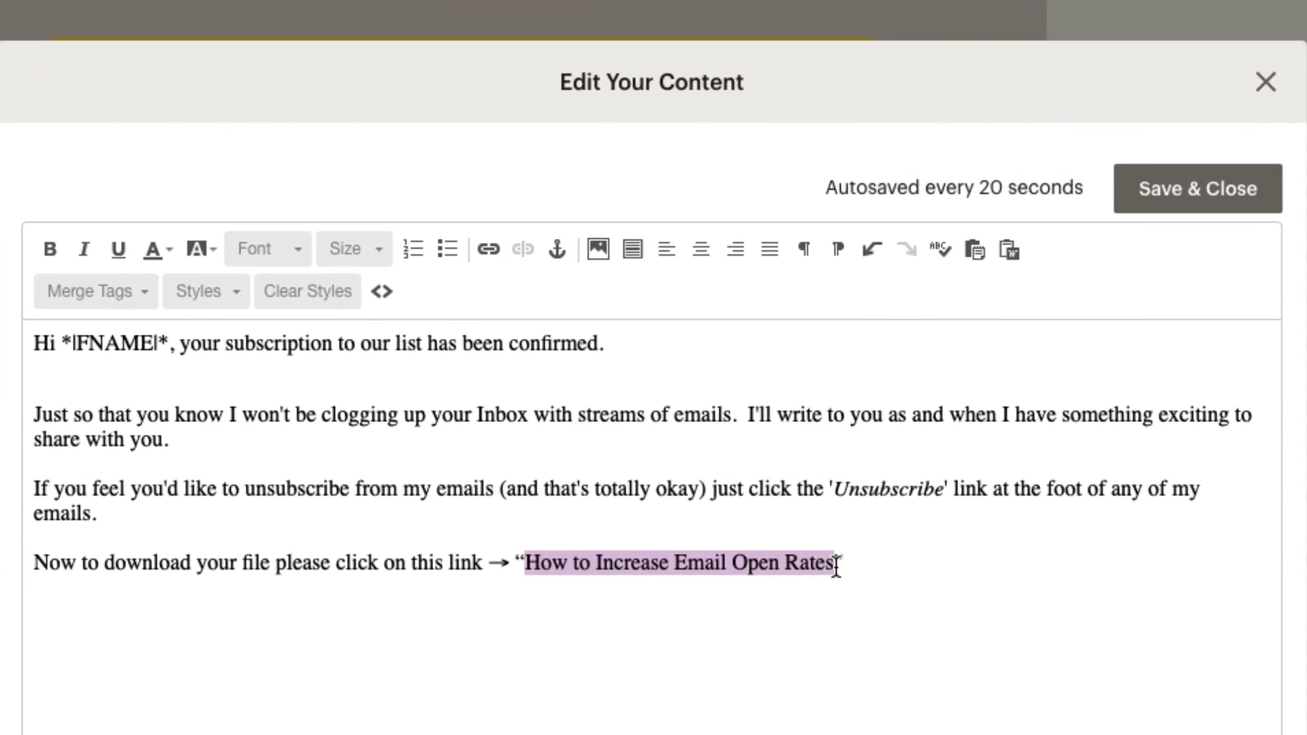
left_click_drag(836, 565, 840, 565)
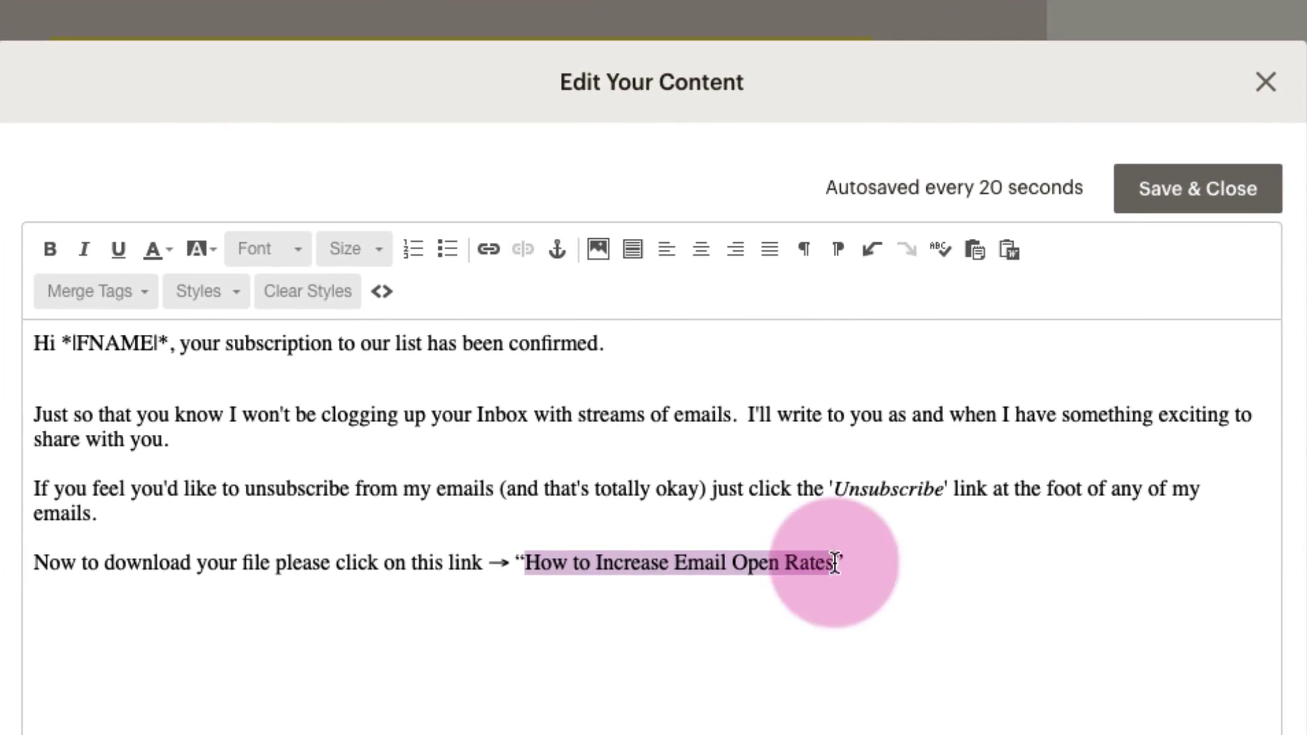
Link the selected title to the uploaded download file from Content Studio
left_click(488, 249)
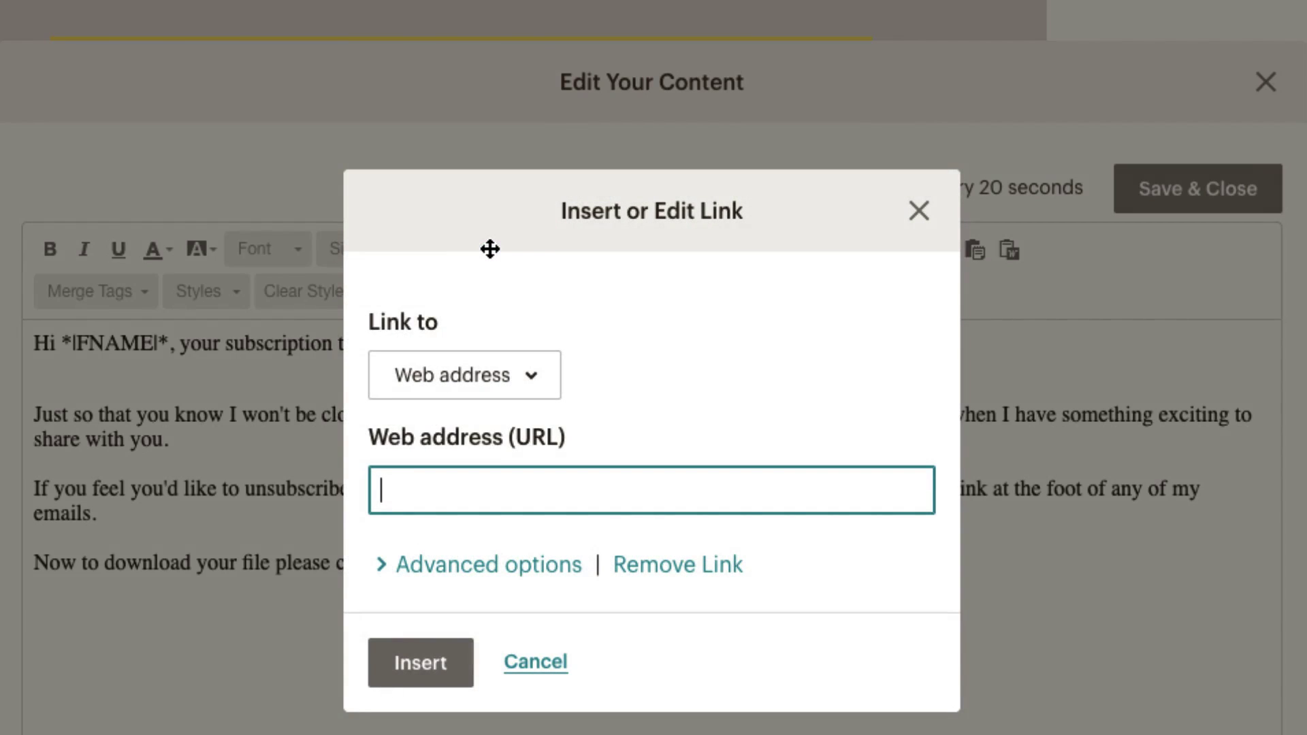
left_click(534, 385)
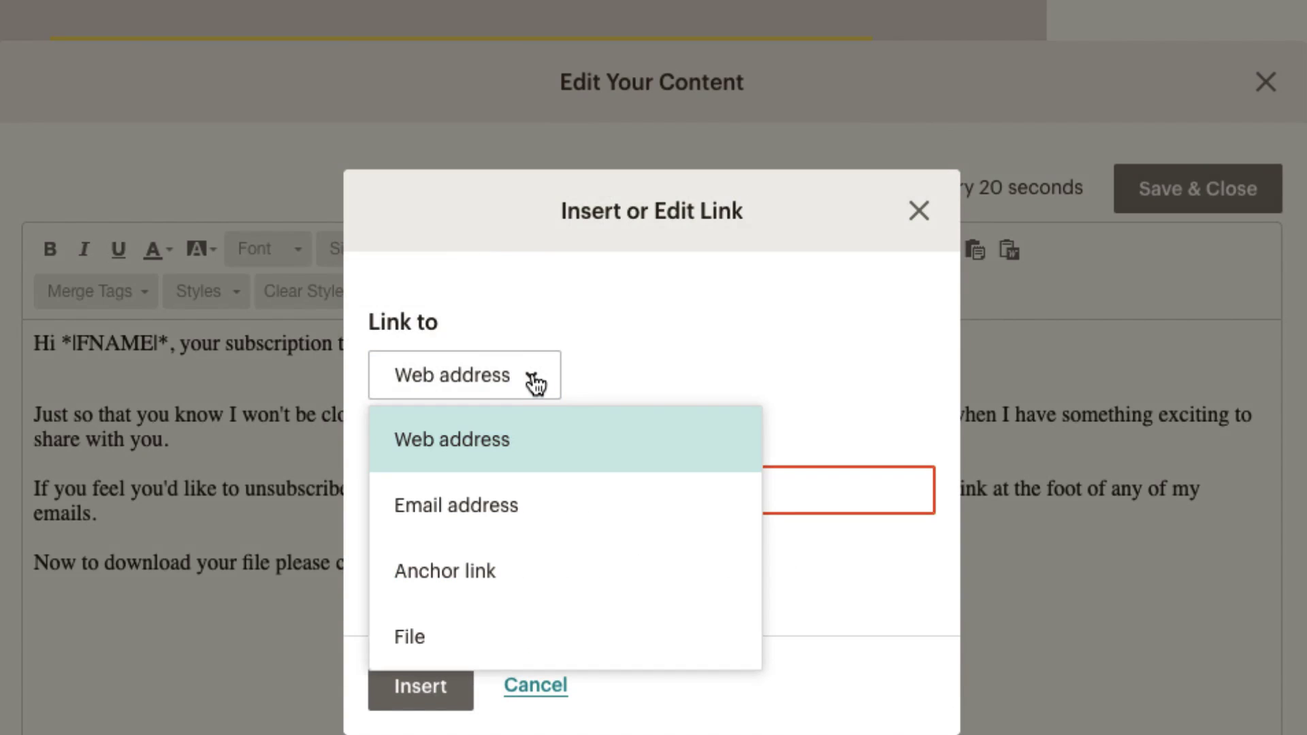
left_click(490, 640)
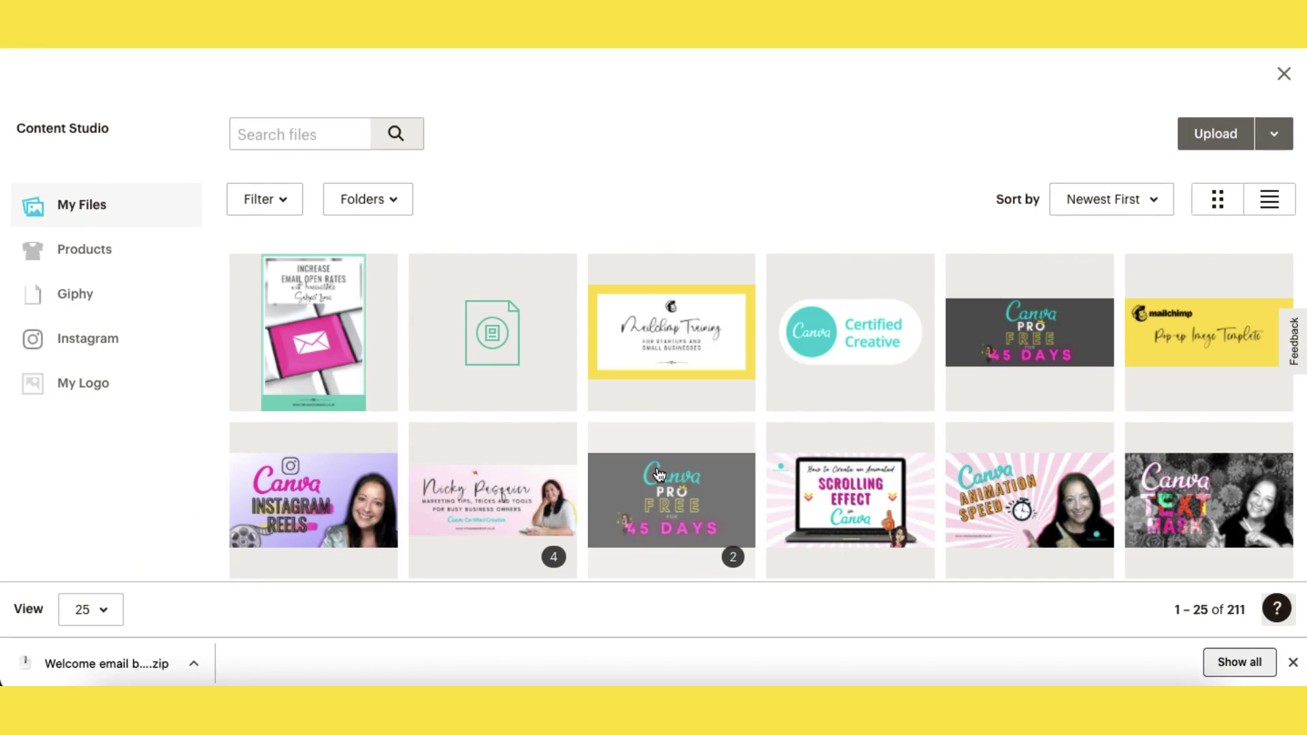
left_click(658, 474)
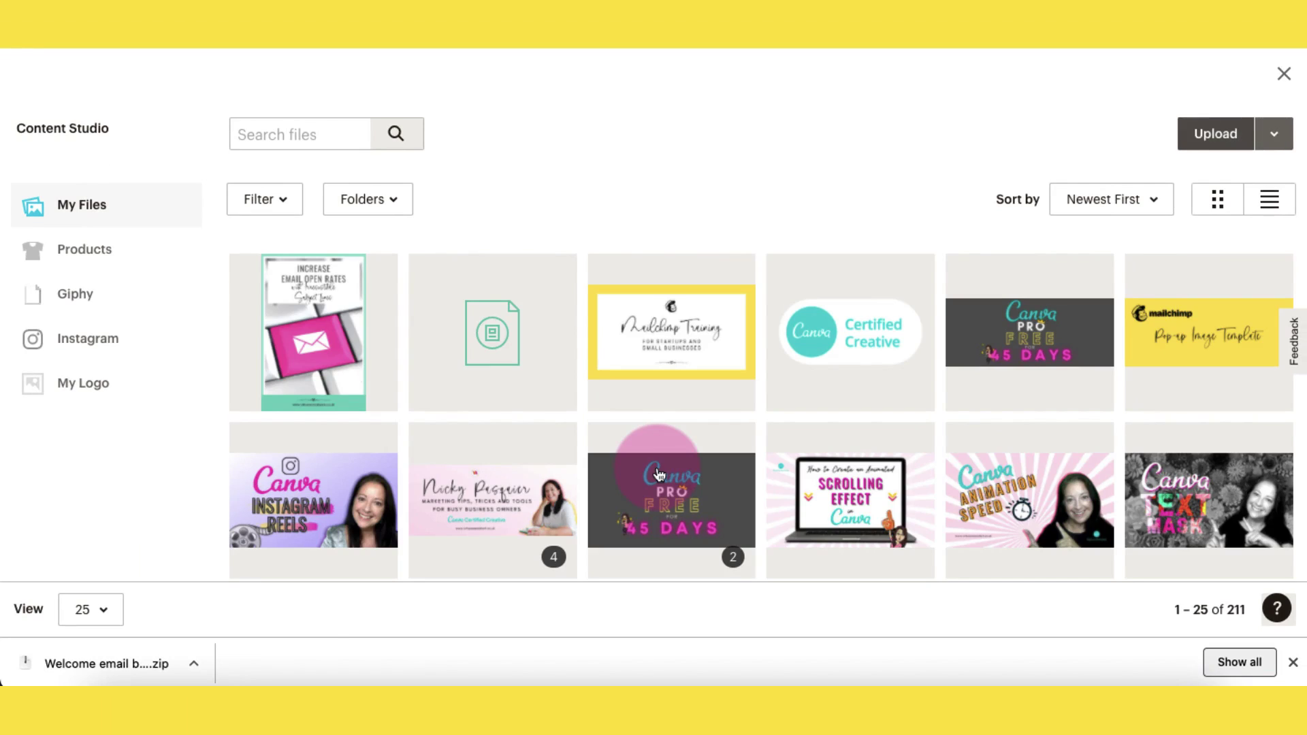
left_click(1204, 139)
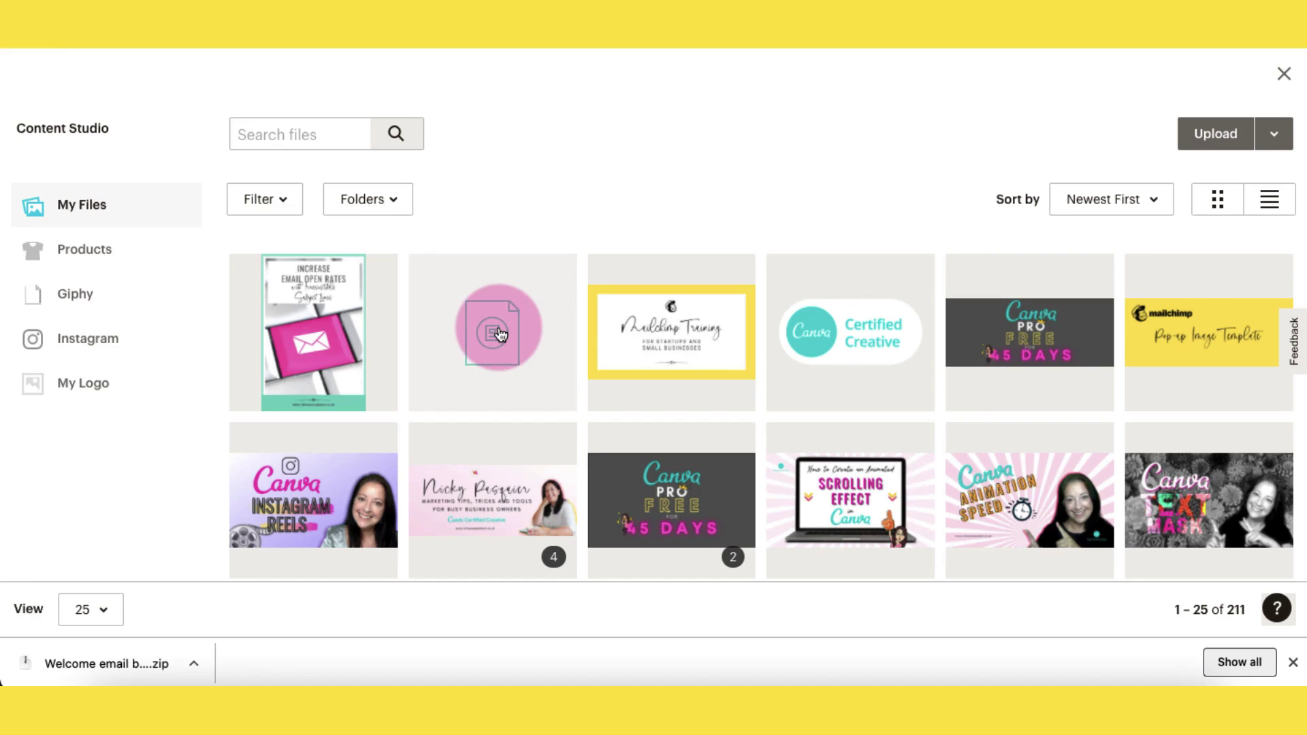
left_click(481, 346)
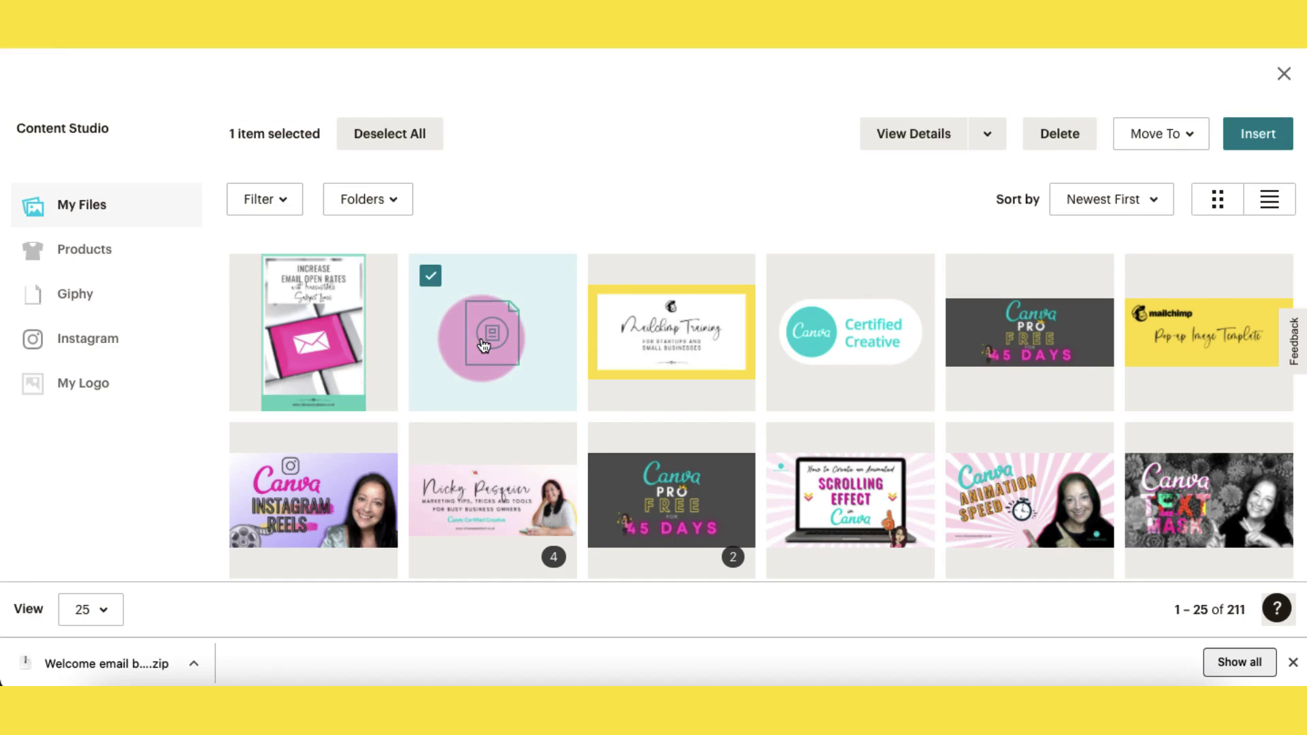
left_click(1264, 141)
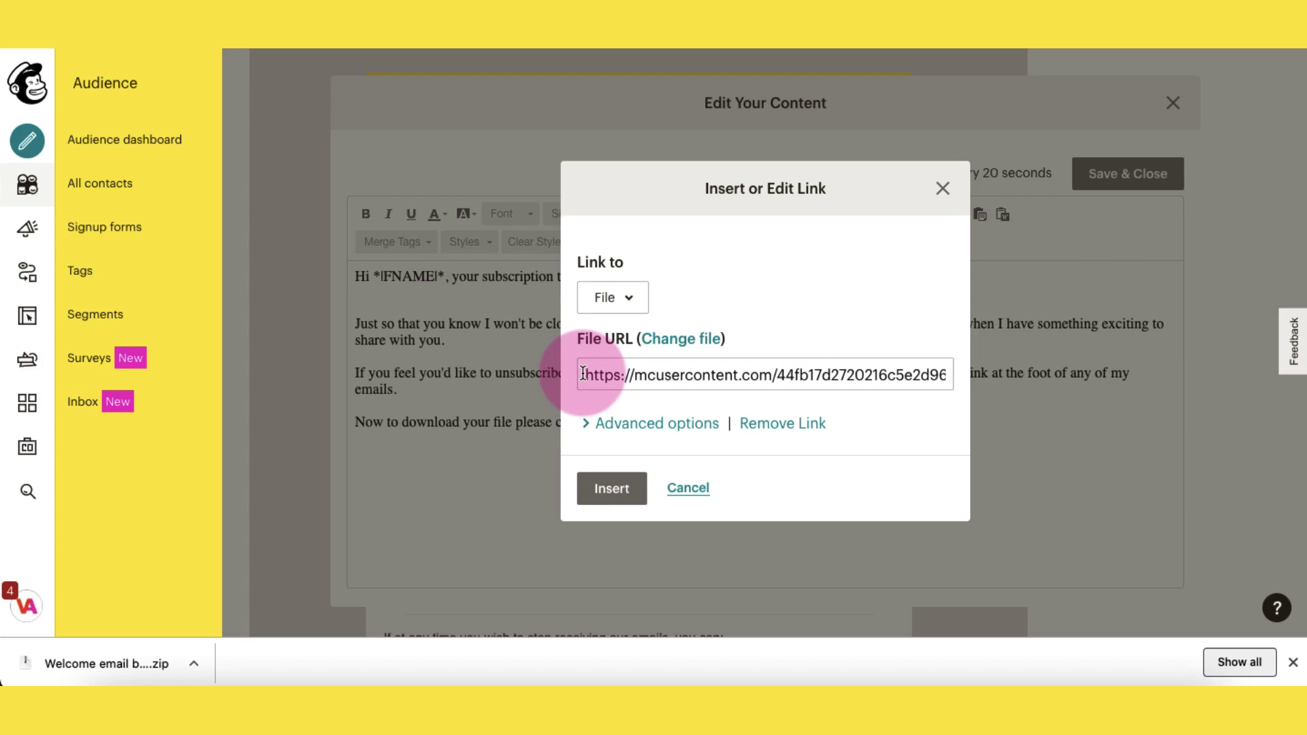
left_click_drag(580, 374, 917, 400)
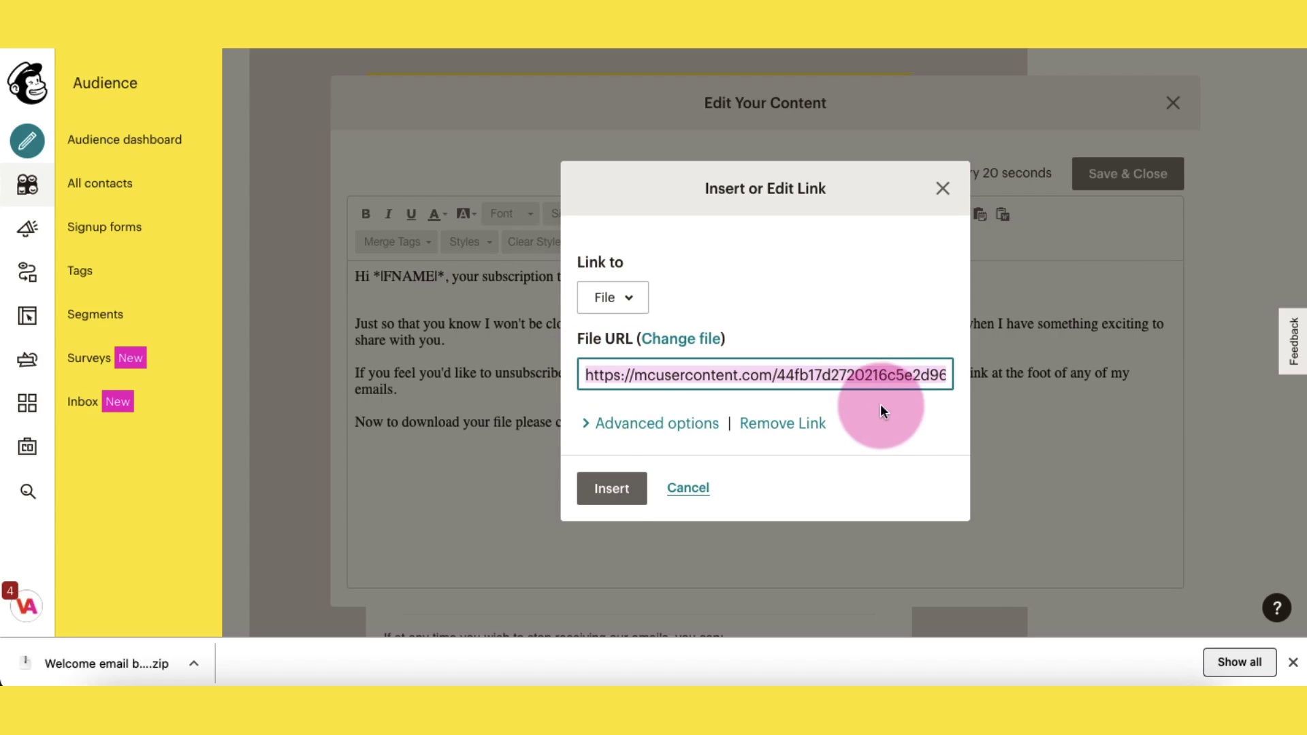
left_click(611, 490)
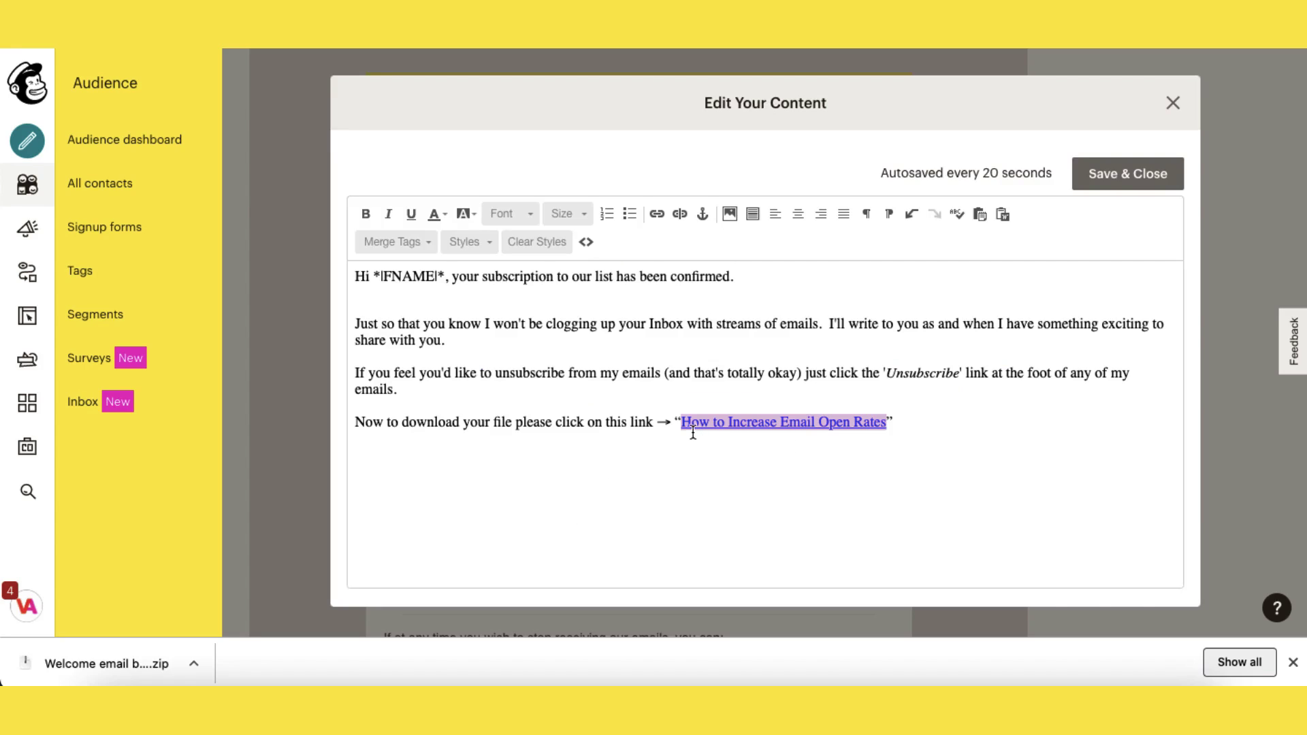
End the download sentence with a full stop and insert the Increase Email Open Rates image below it
left_click(907, 422)
type(".")
key("Return")
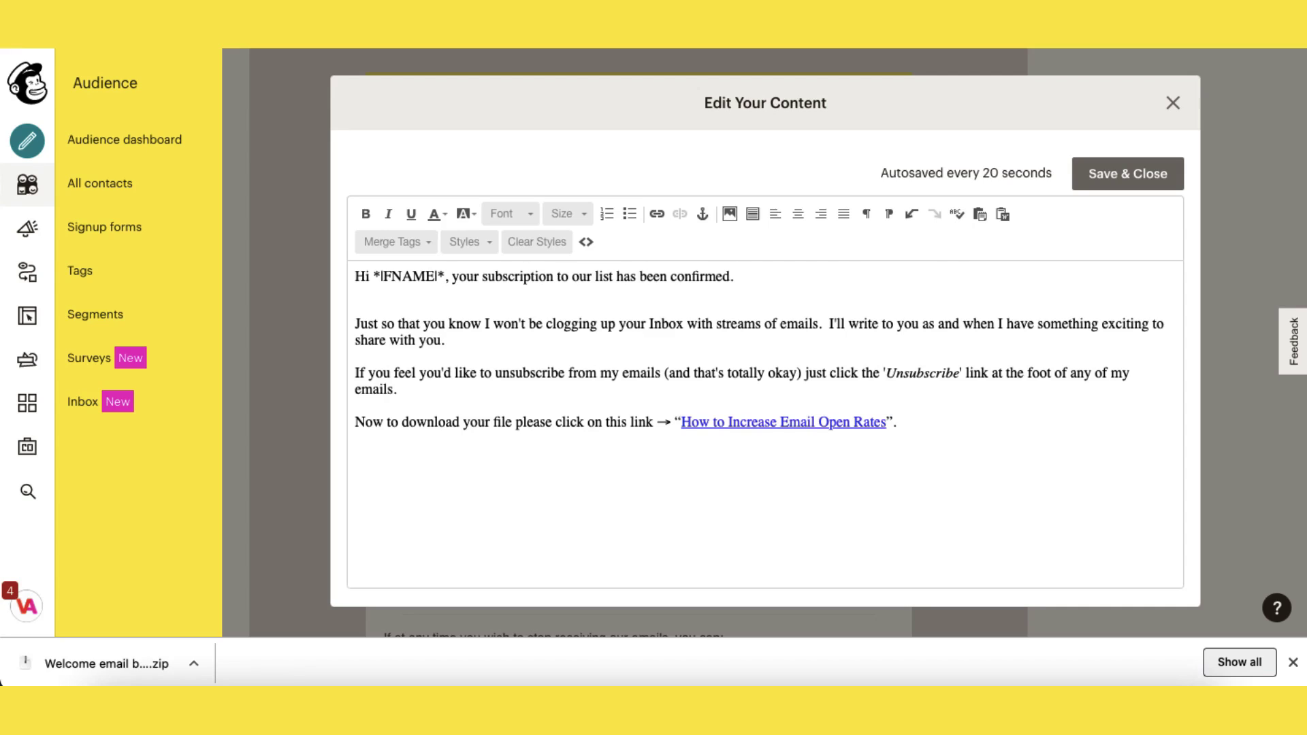
left_click(729, 209)
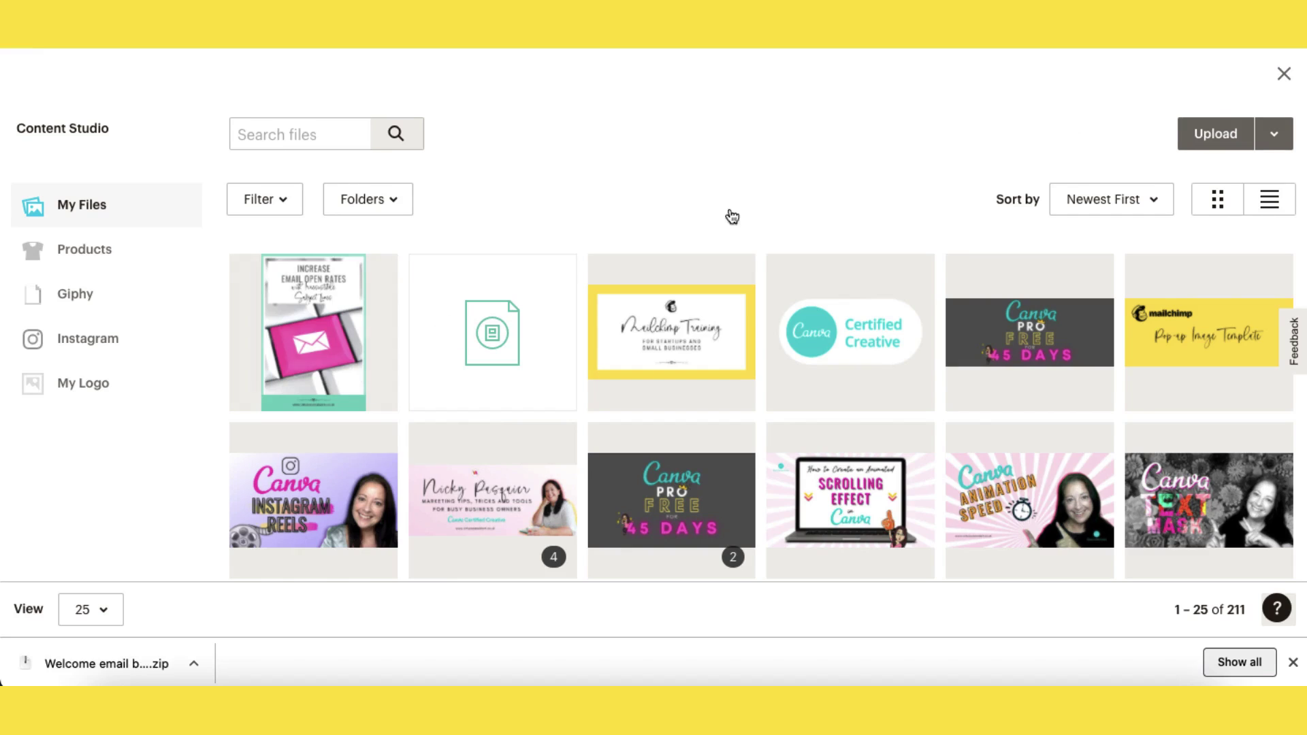
left_click(313, 333)
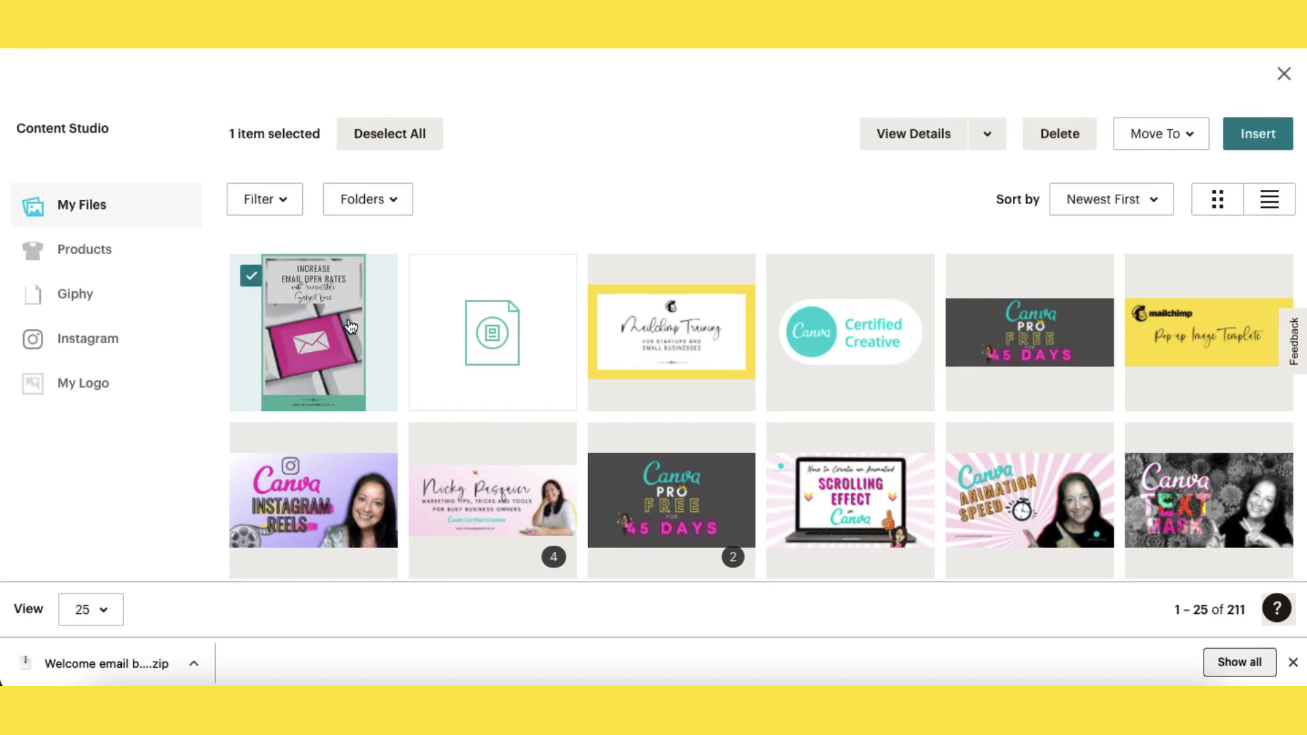
left_click(1262, 139)
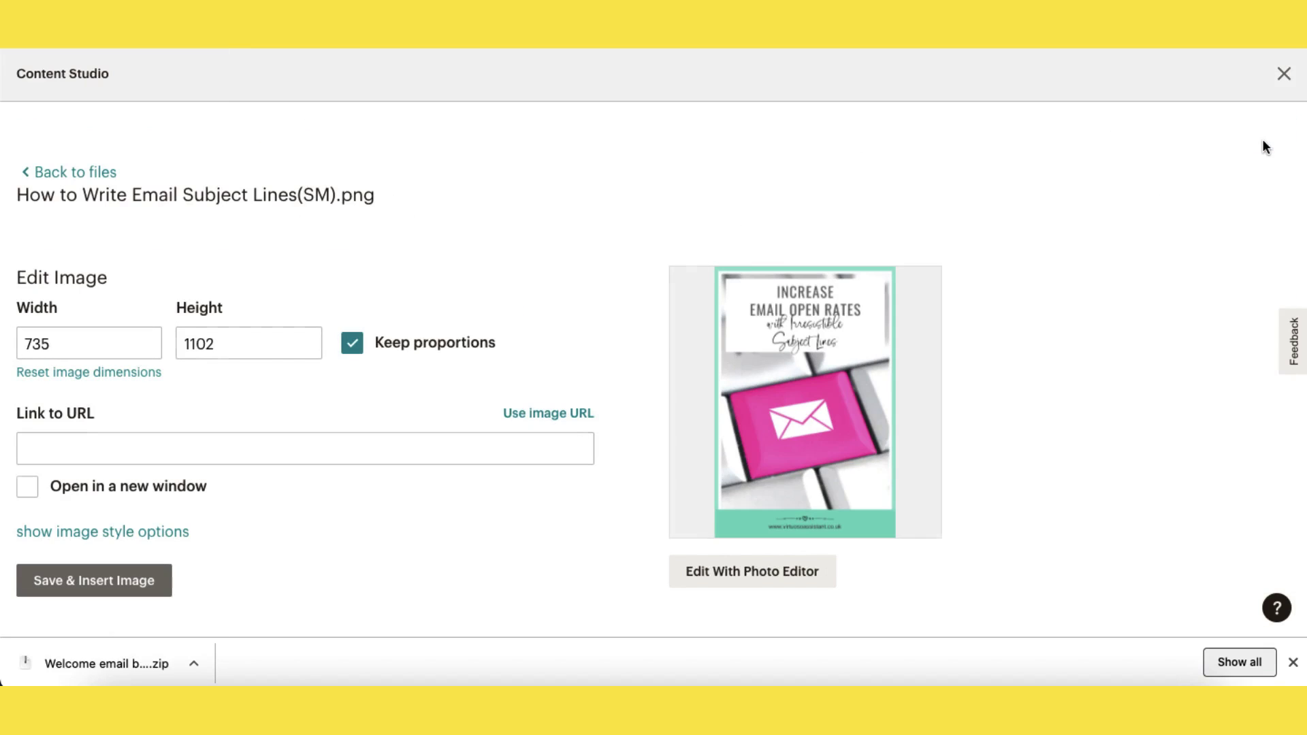
Resize the image to height 400 with alt text 'How to Increase Email Open Rates', then save
left_click(245, 350)
left_click_drag(245, 349, 170, 344)
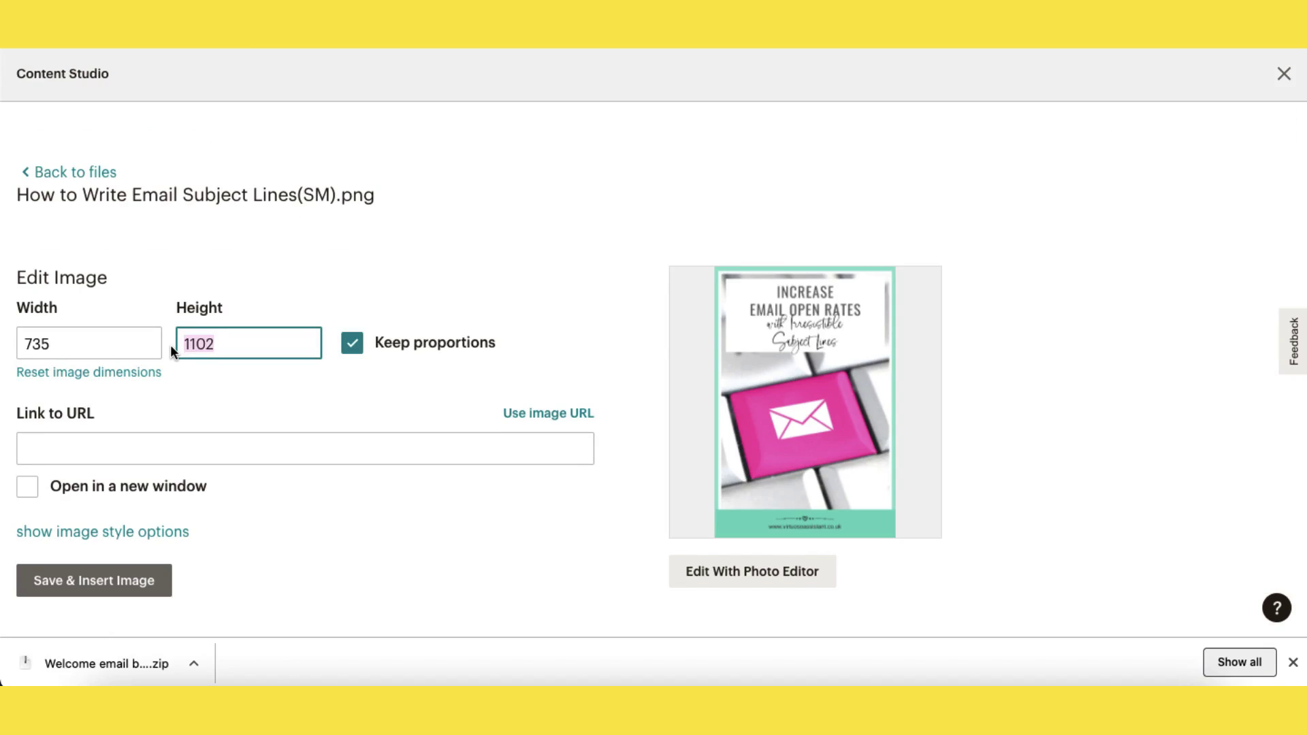
type("400")
left_click(170, 344)
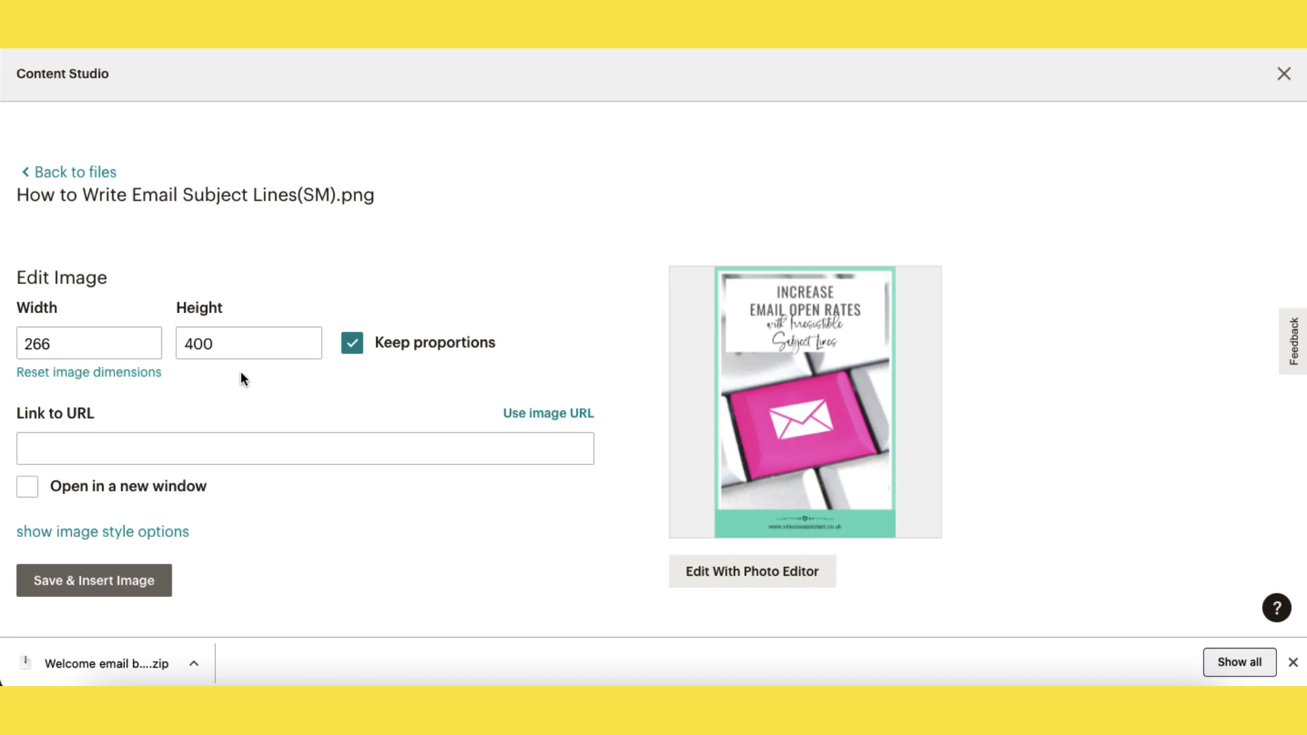
left_click(166, 535)
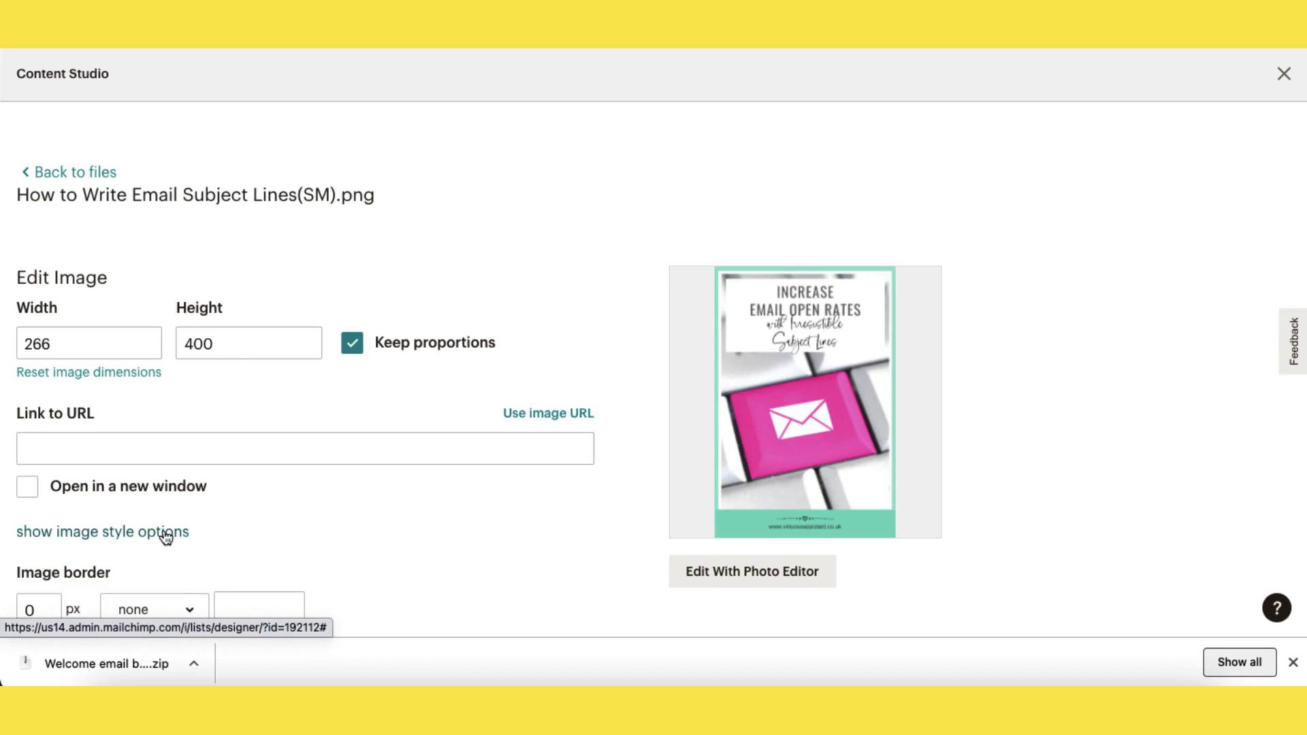
scroll(204, 565, "down", 2)
left_click(262, 603)
type("How to create a beautiful text mas")
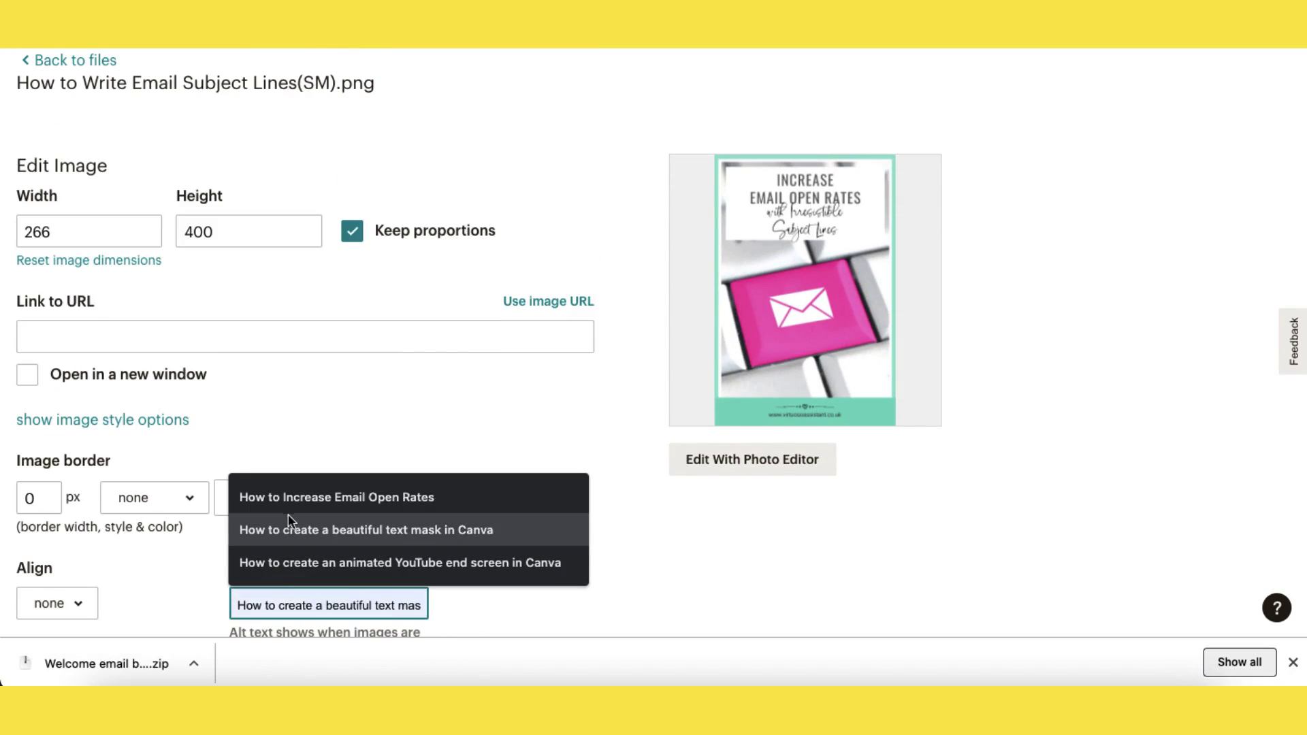
left_click(291, 509)
scroll(493, 554, "down", 4)
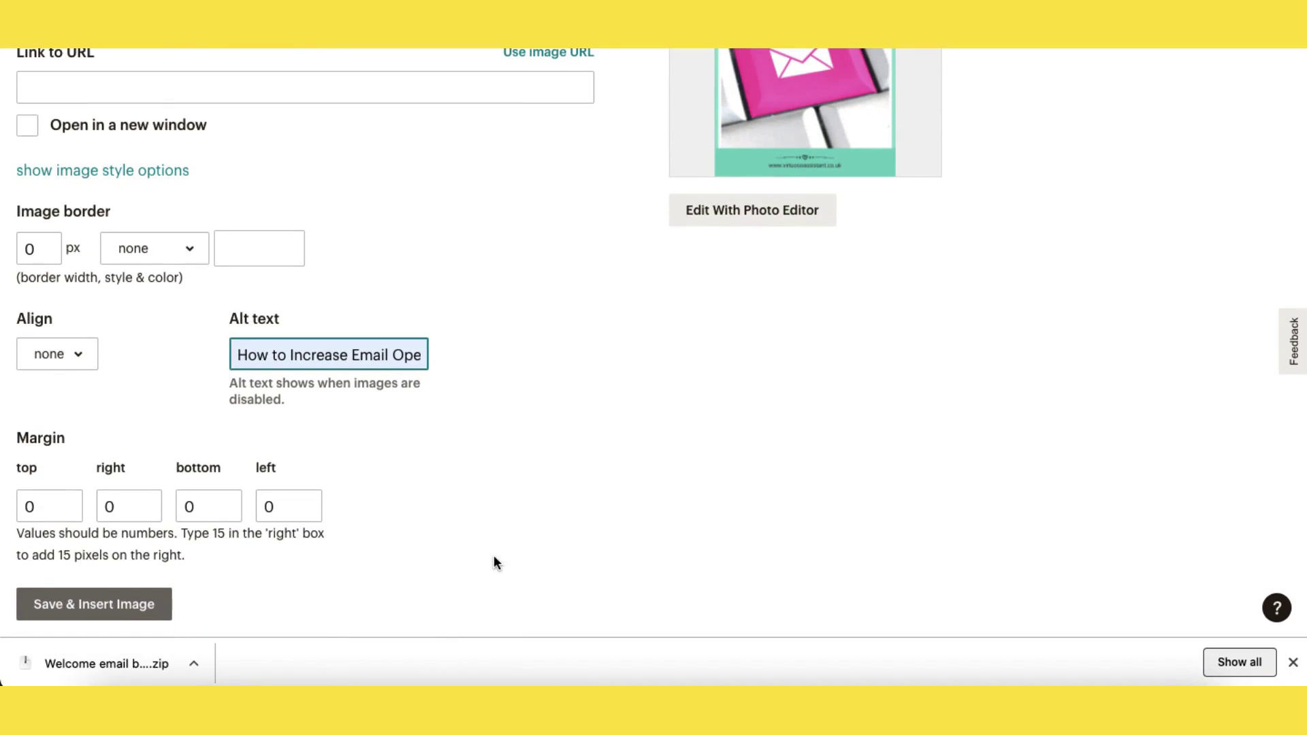
left_click(397, 579)
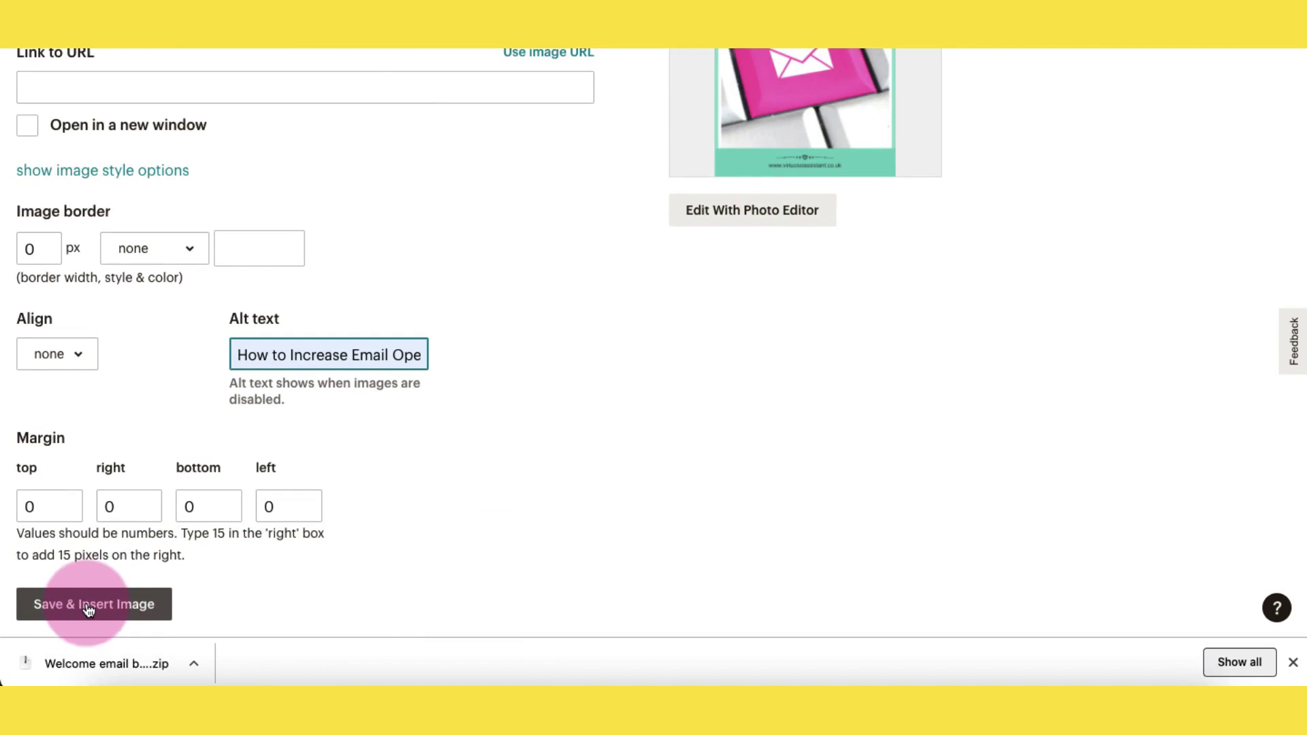
left_click(114, 606)
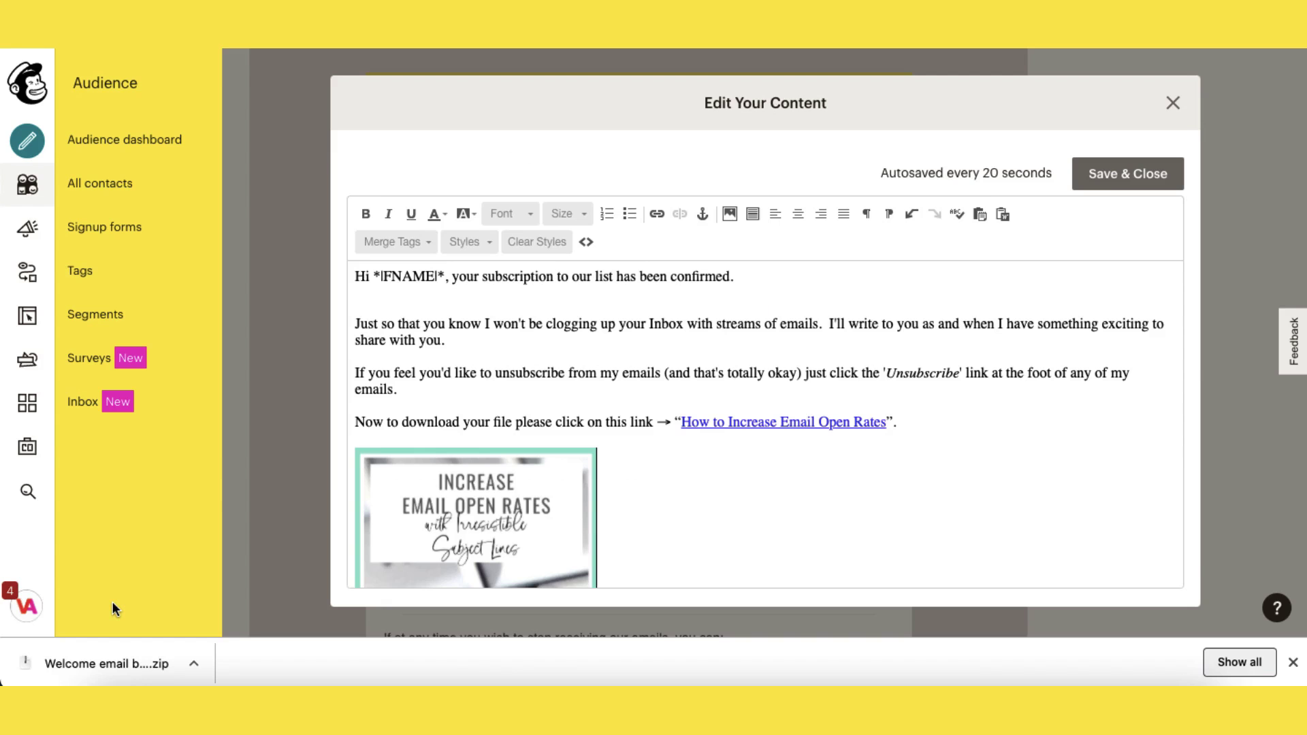
scroll(648, 519, "down", 3)
scroll(651, 520, "up", 1)
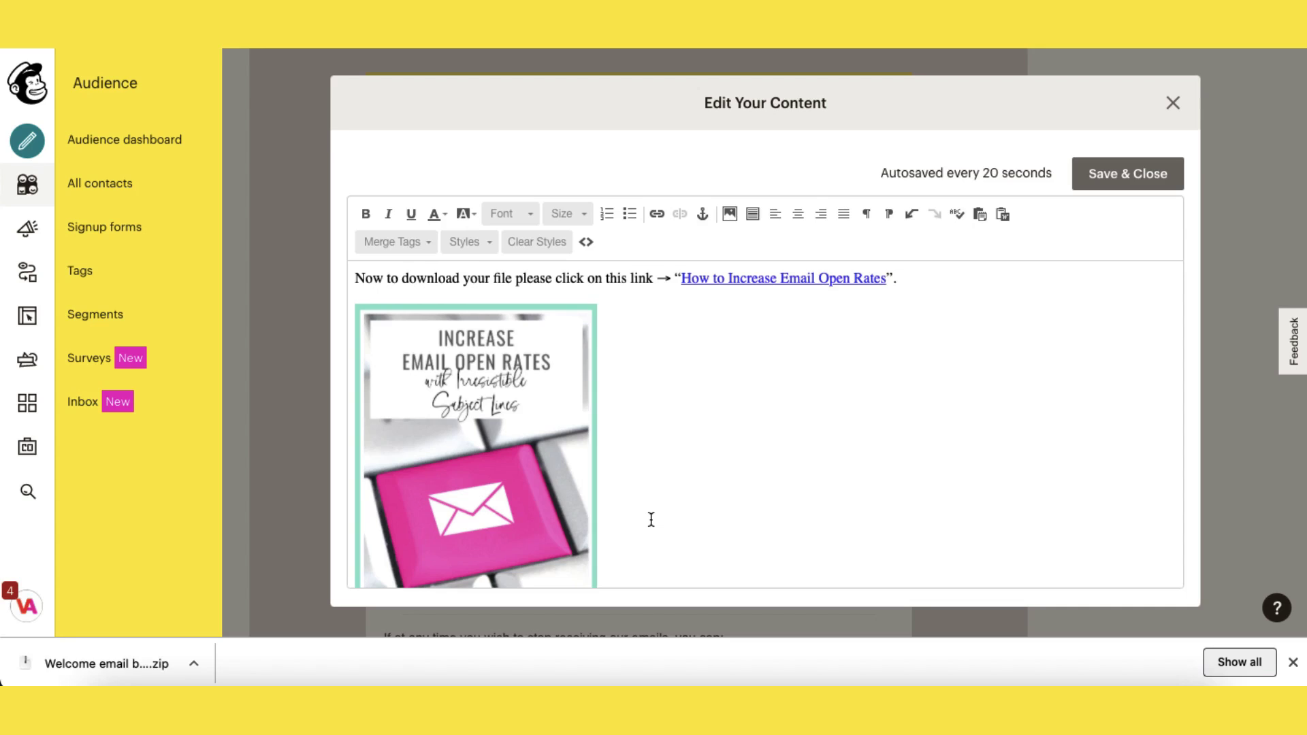
key("Return")
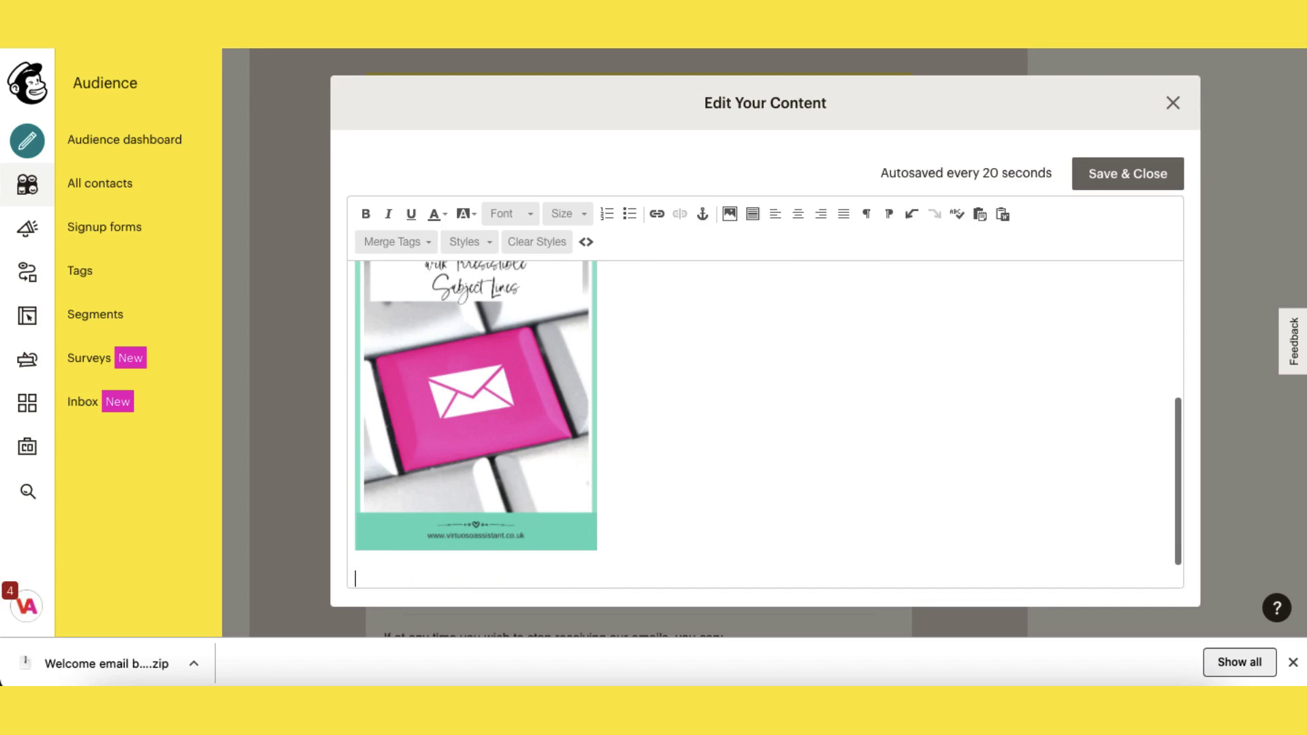
scroll(709, 312, "down", 2)
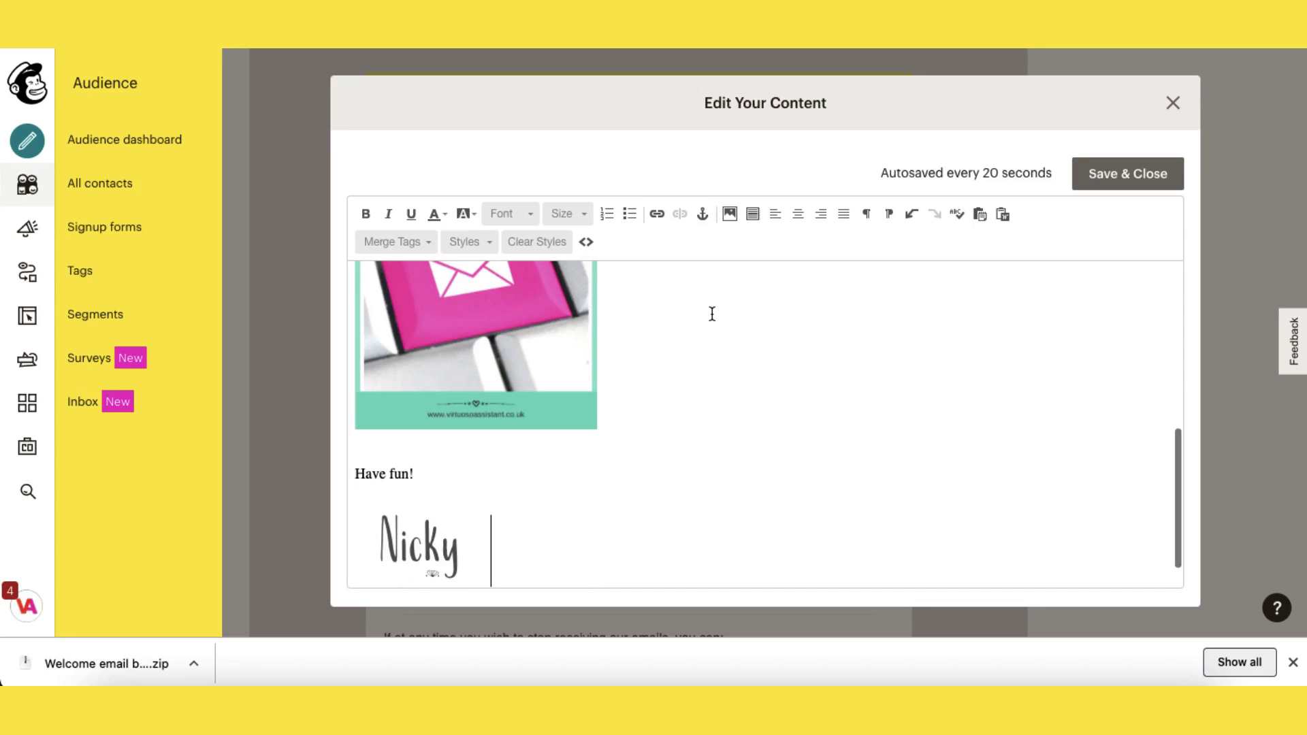
scroll(647, 487, "down", 2)
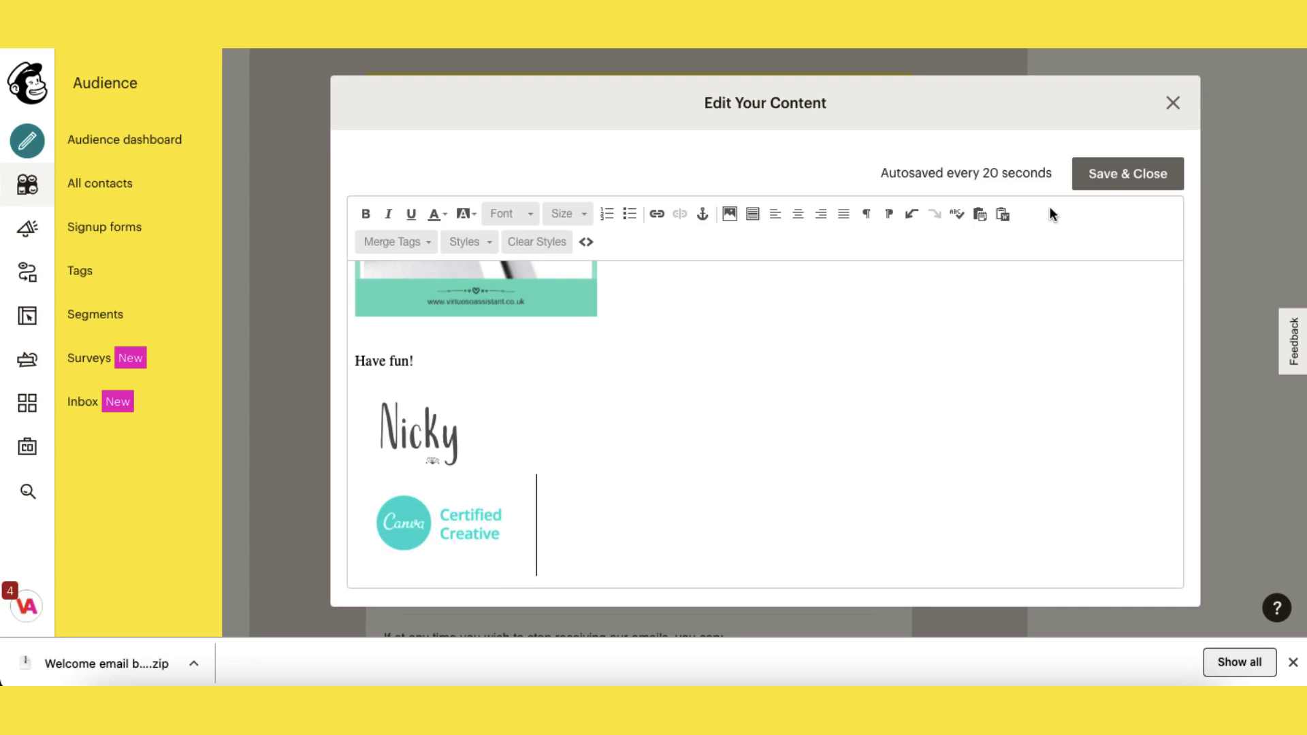
Save and close the email editor, then review the updated Final welcome email in Form builder
left_click(1107, 179)
scroll(934, 385, "down", 3)
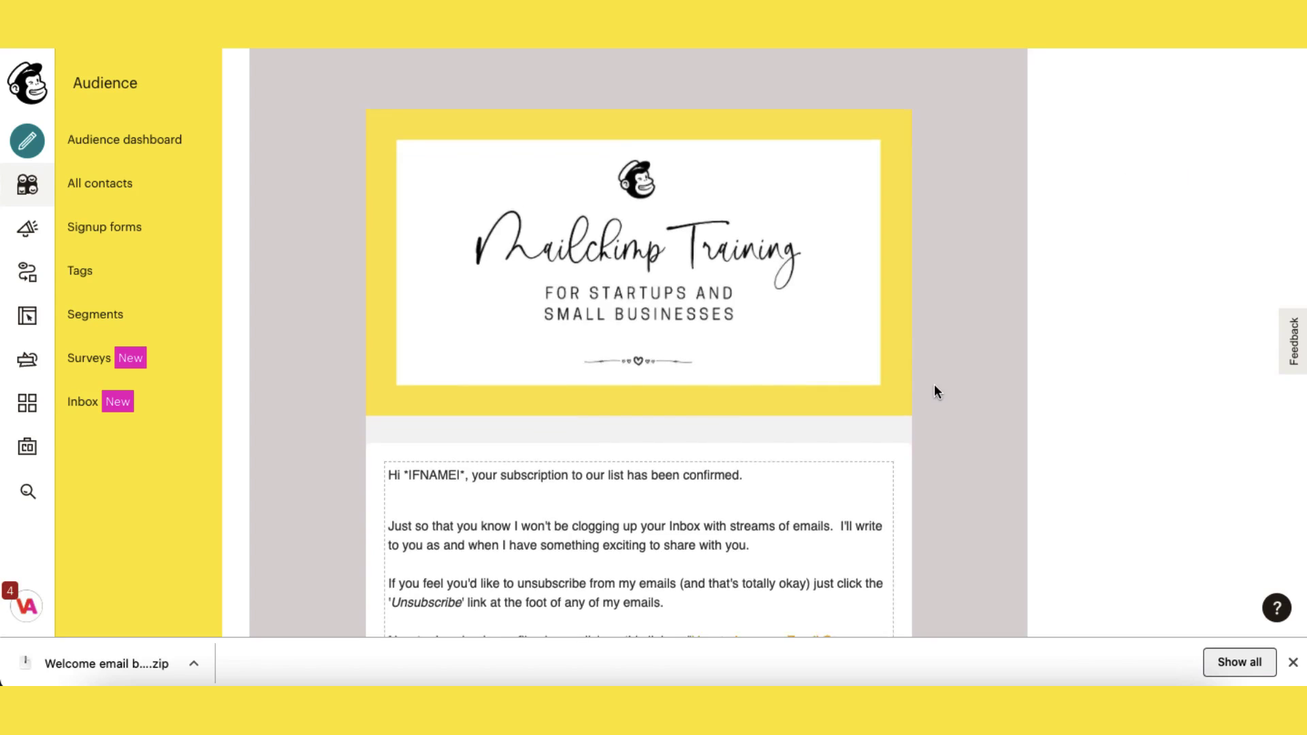
scroll(934, 385, "down", 5)
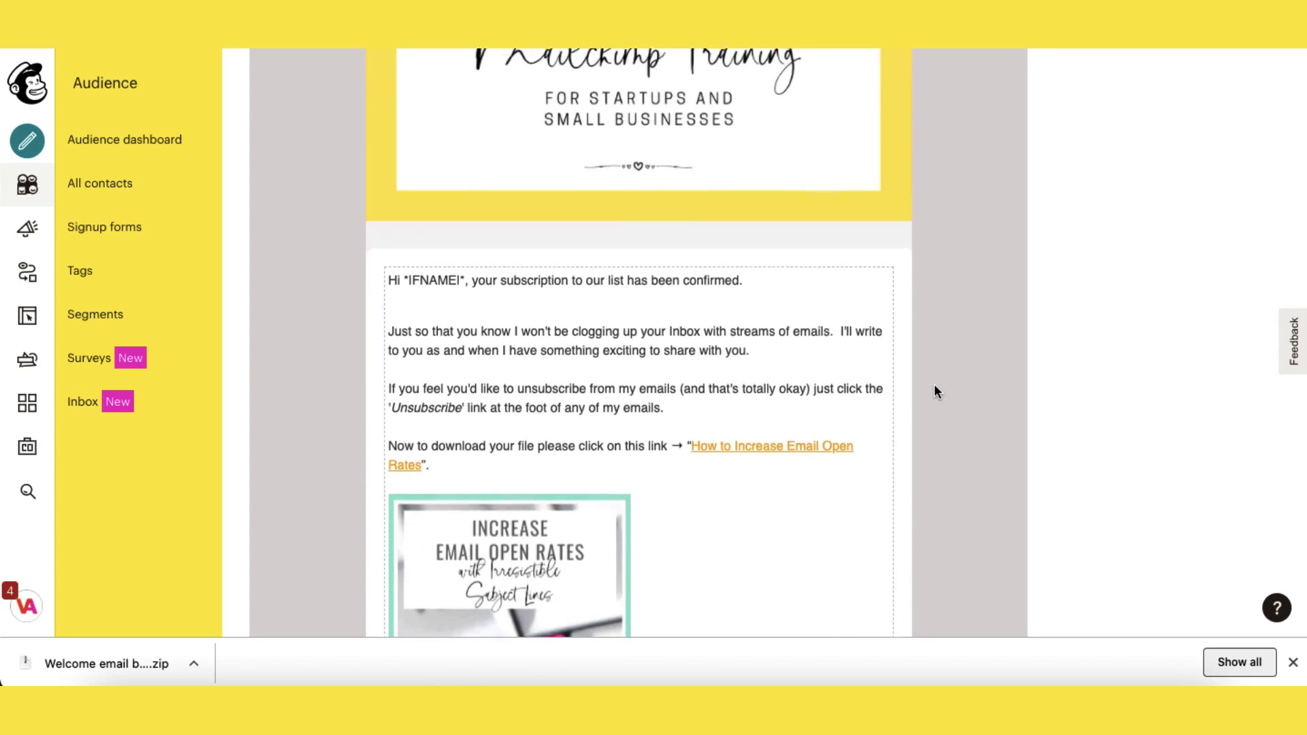
scroll(934, 386, "down", 5)
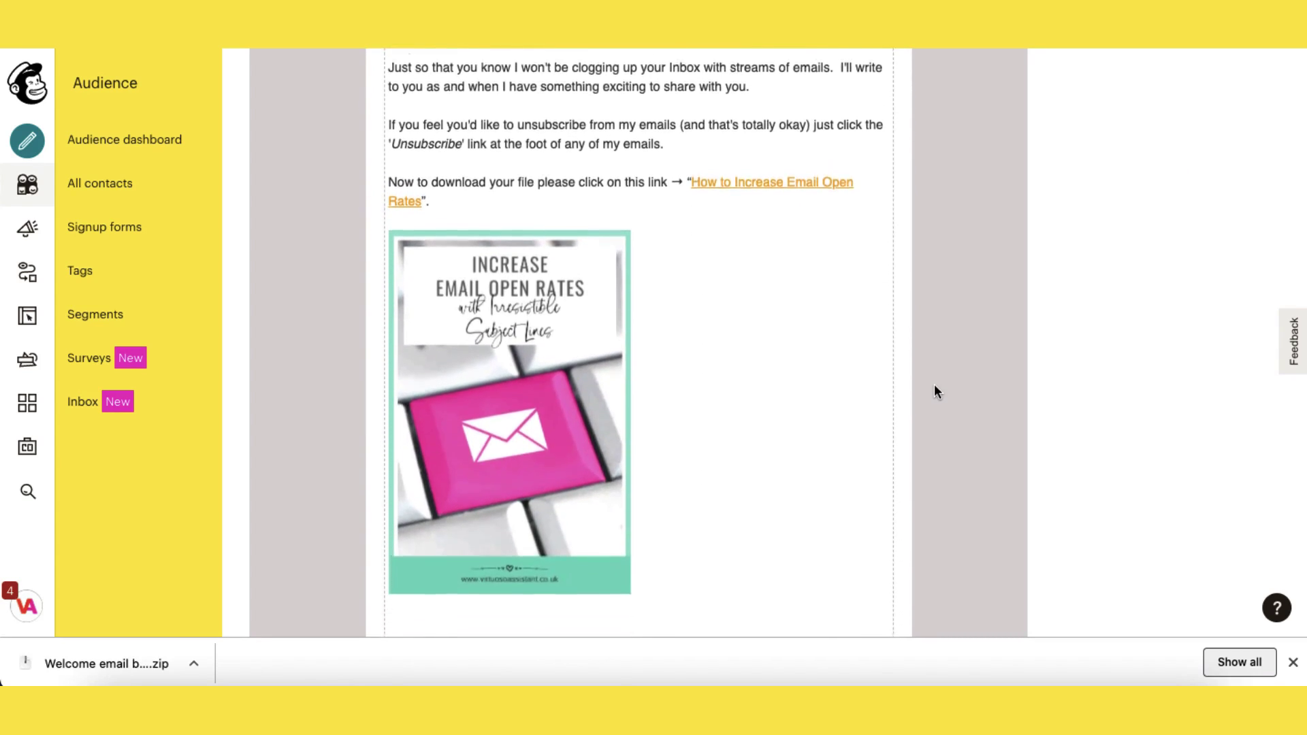
scroll(934, 386, "down", 7)
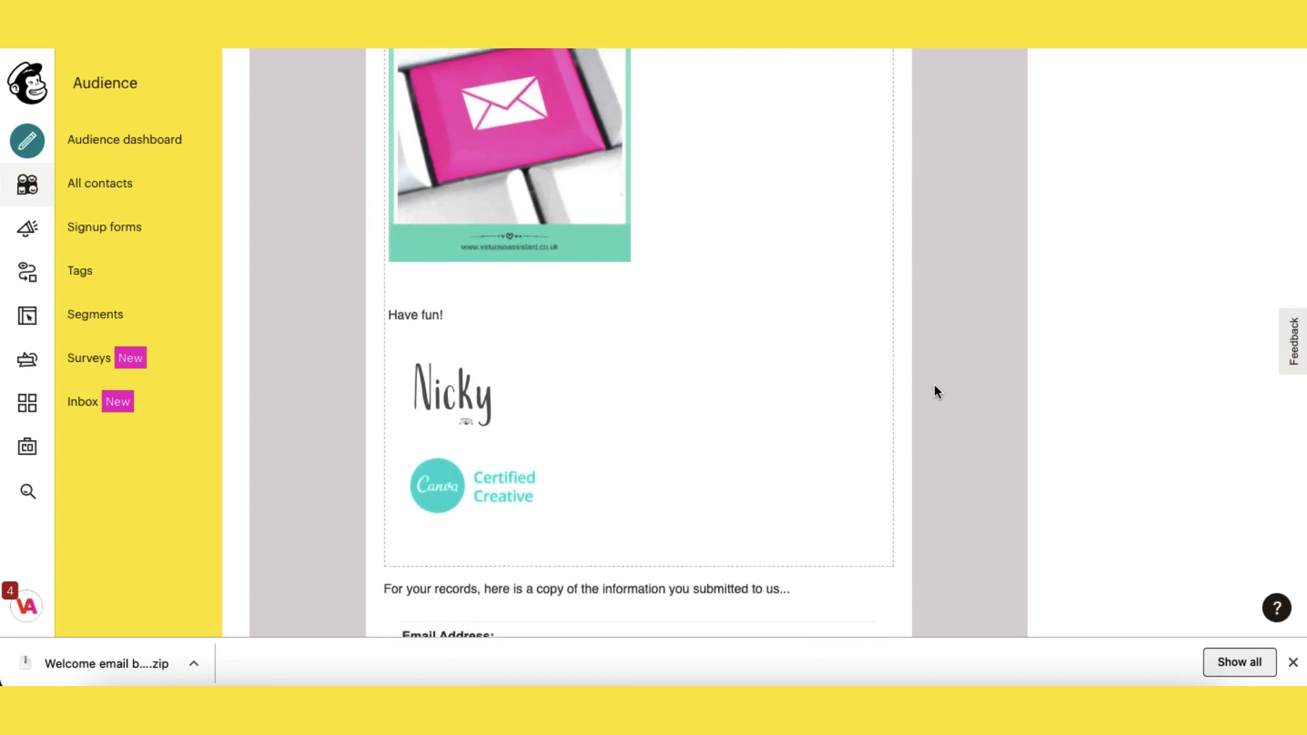
scroll(935, 392, "down", 3)
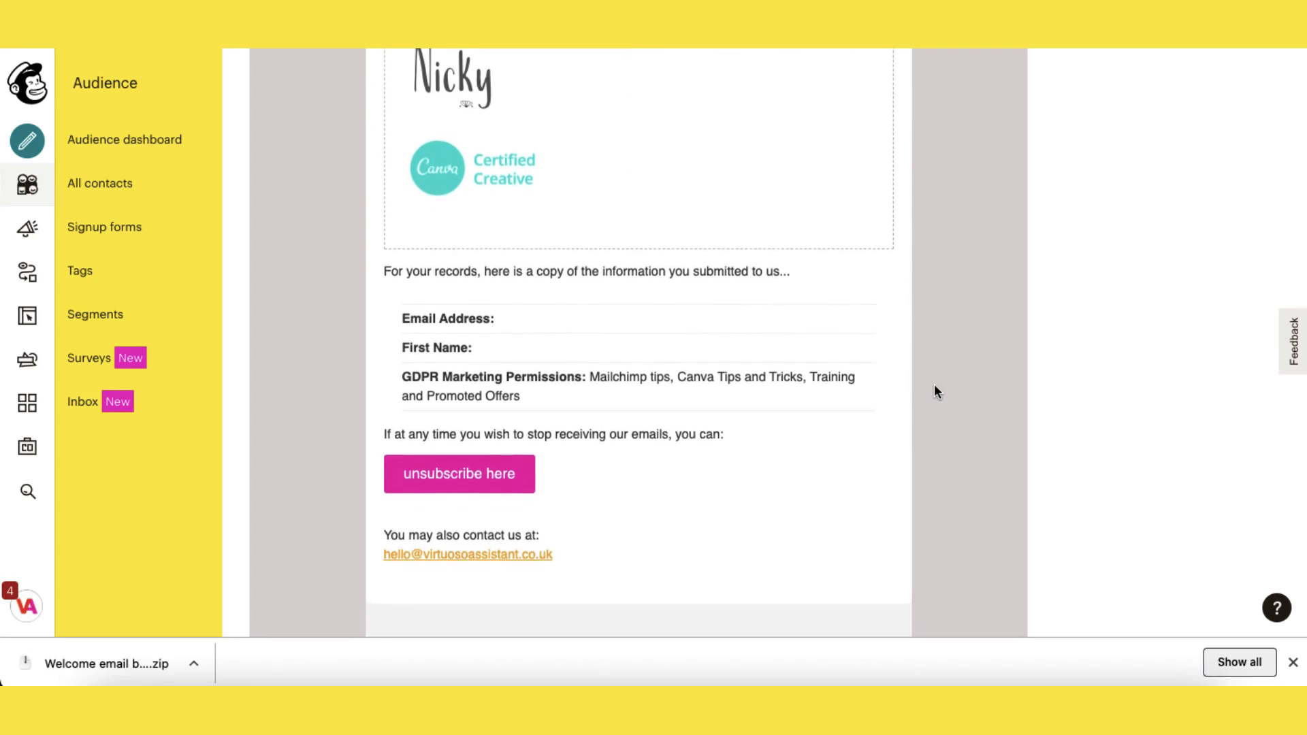
scroll(934, 386, "up", 20)
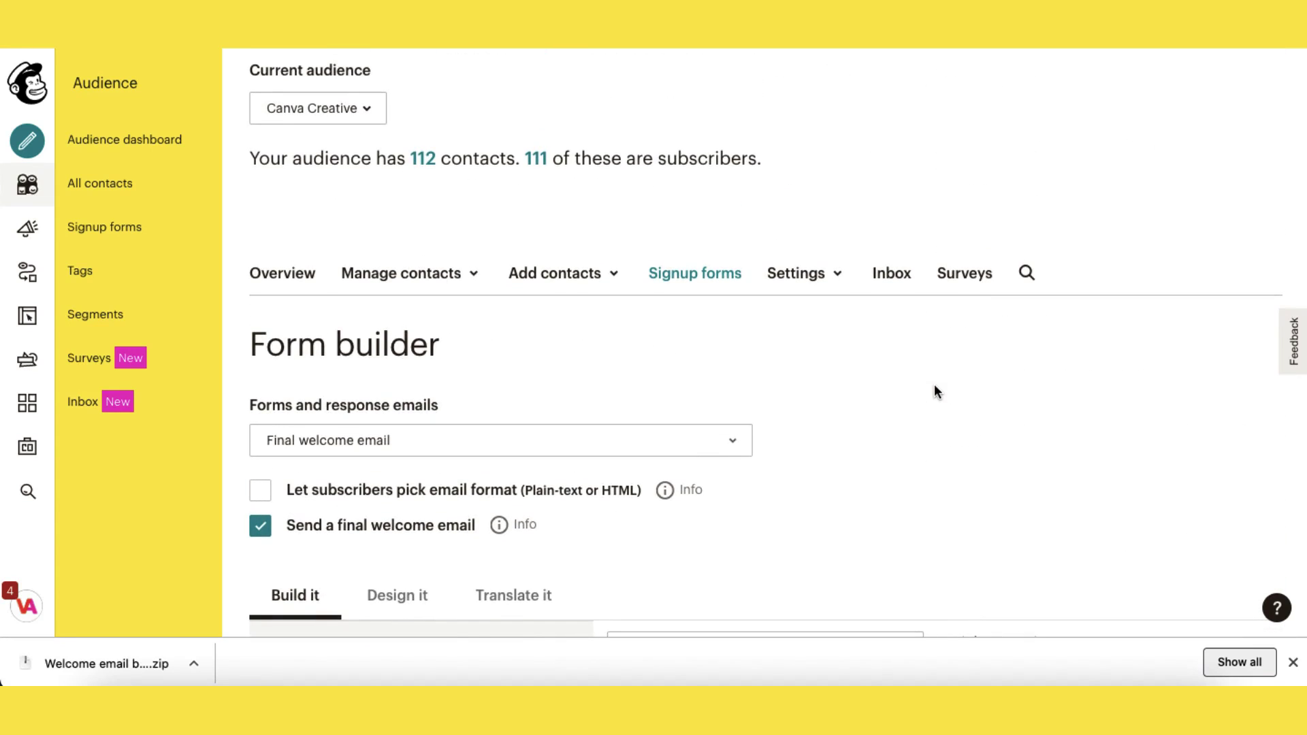
Switch Form builder to the Signup form and select its signup form URL
left_click(725, 439)
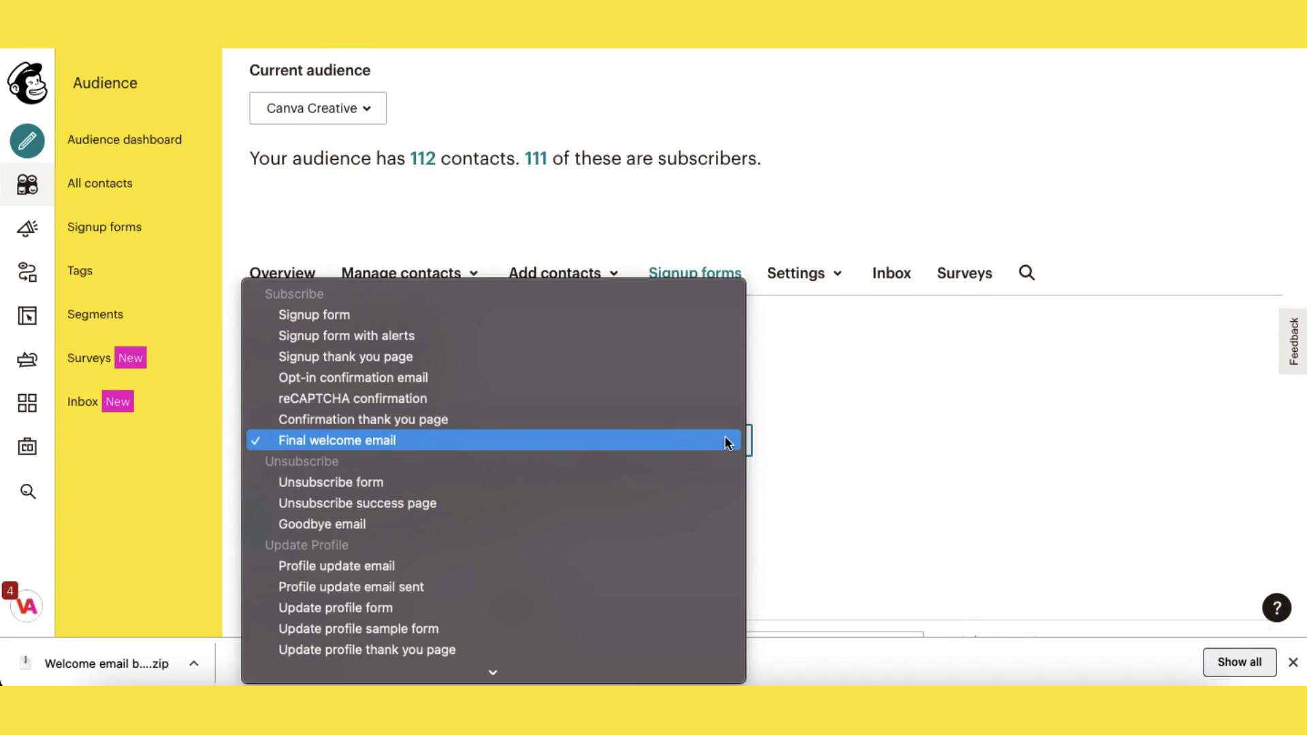
left_click(354, 315)
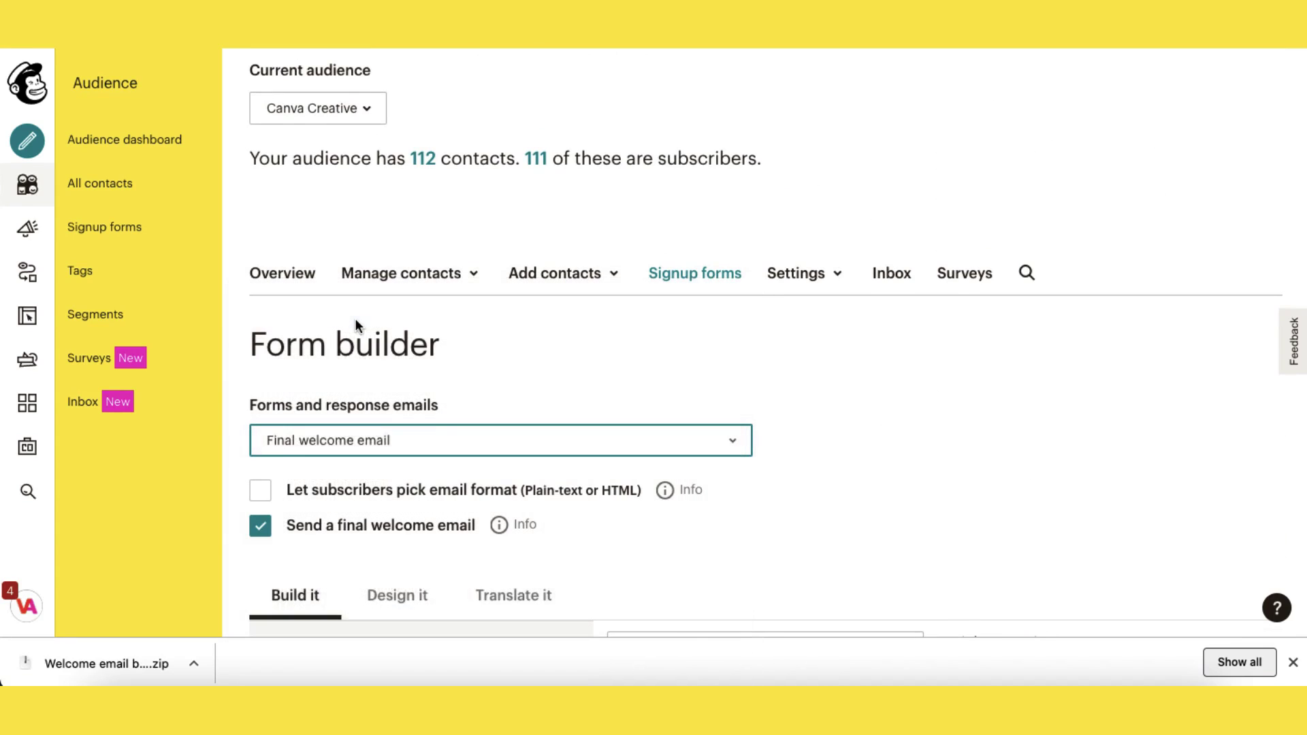
scroll(893, 407, "down", 1)
scroll(894, 407, "down", 2)
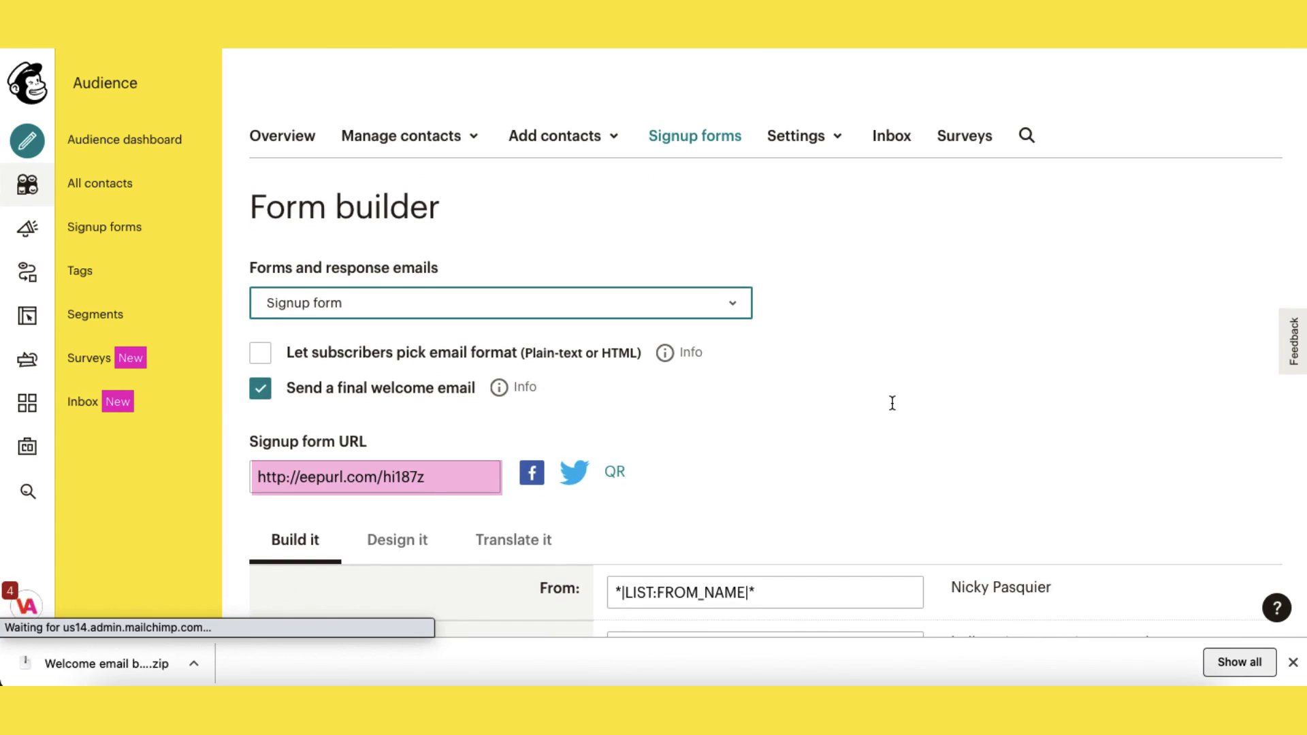
left_click(464, 476)
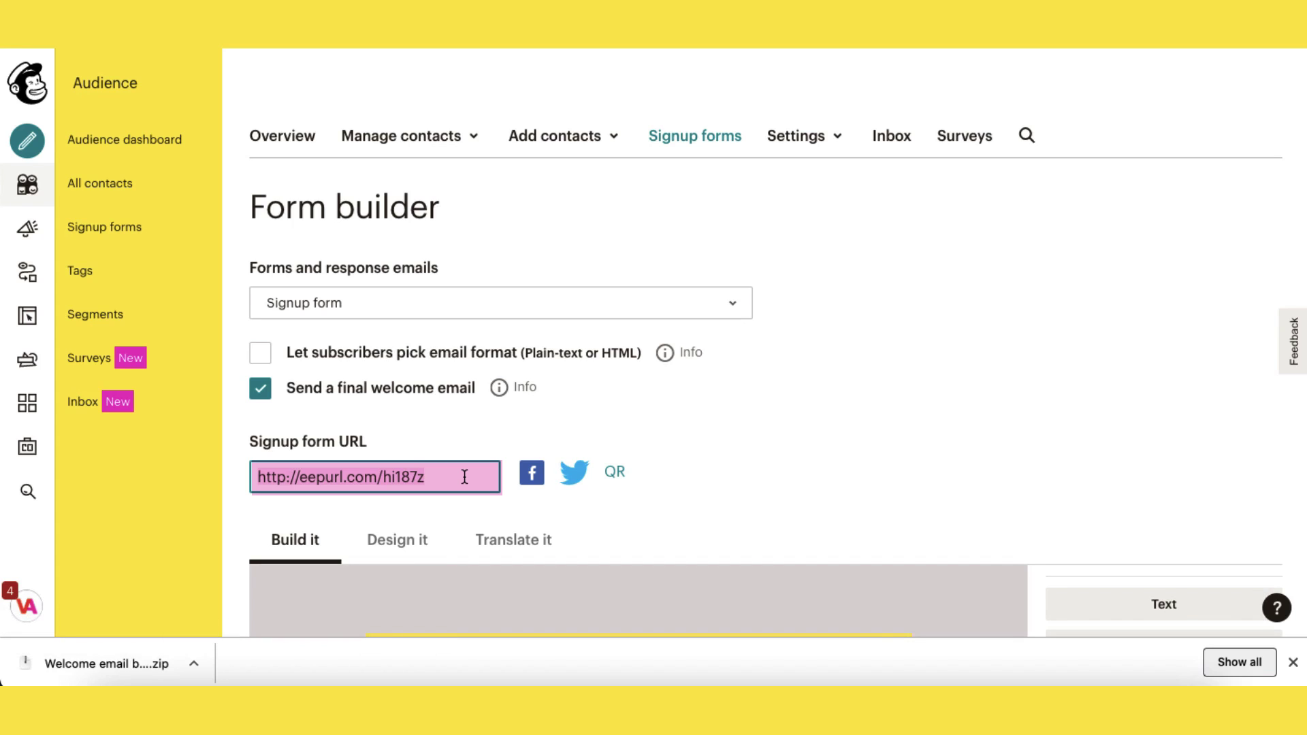
scroll(701, 445, "down", 5)
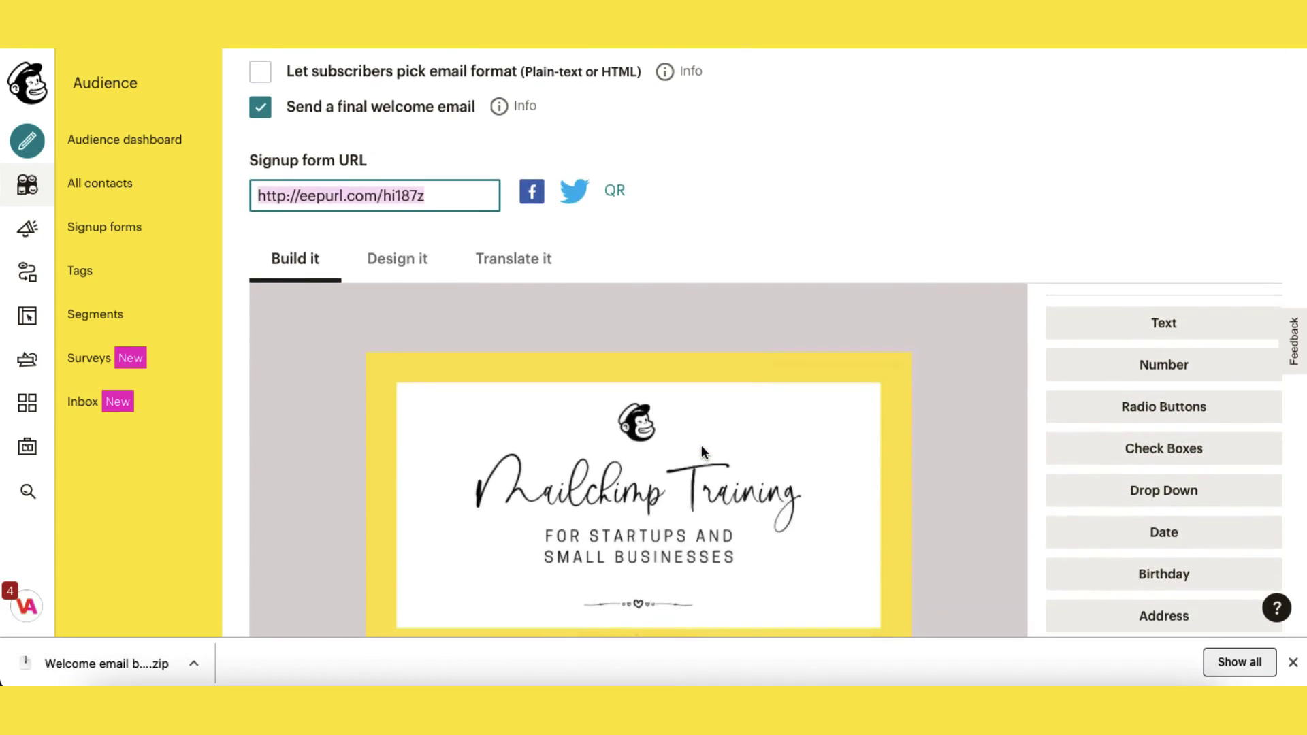